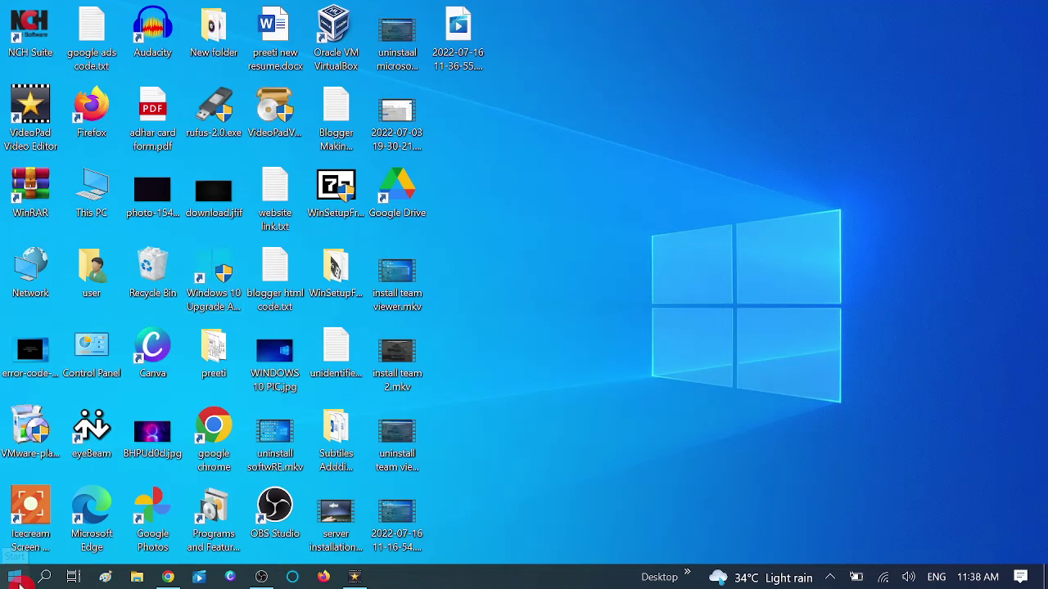
Open the Display page of the System category in Windows Settings.
click(15, 577)
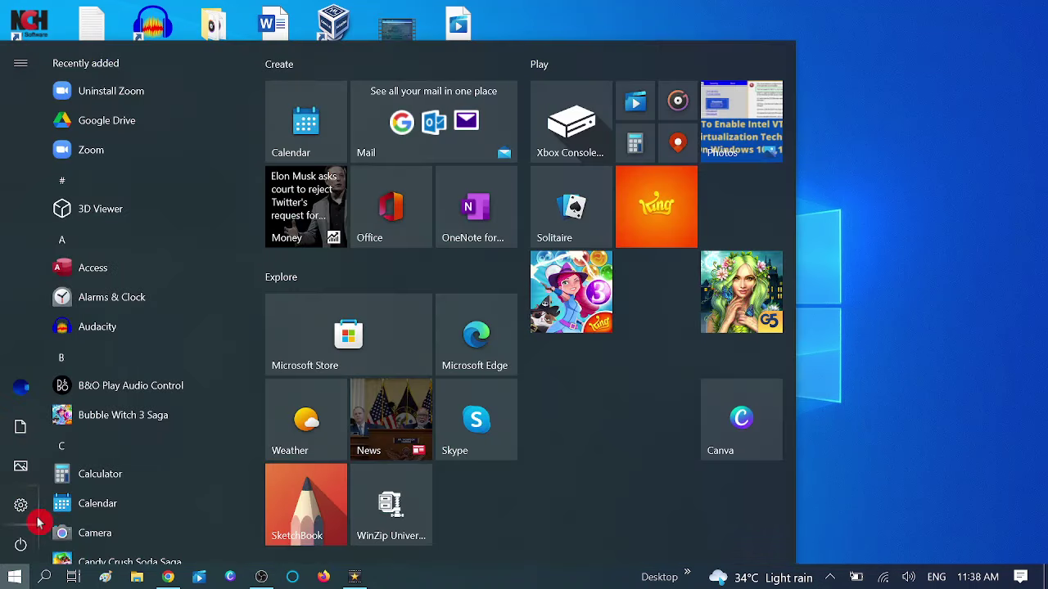
mouse_move(44, 506)
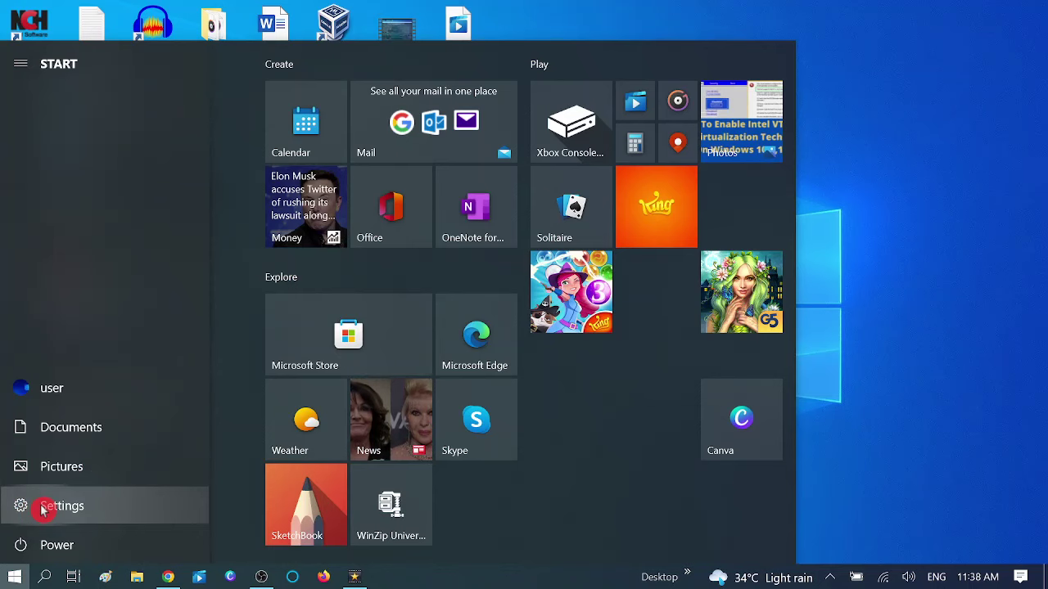
click(44, 507)
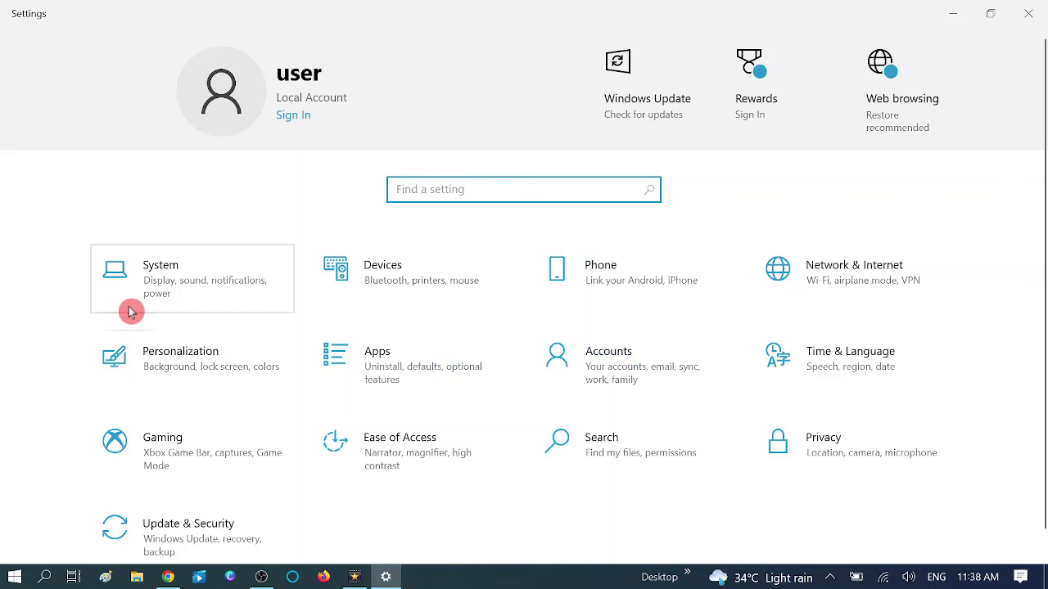
click(203, 293)
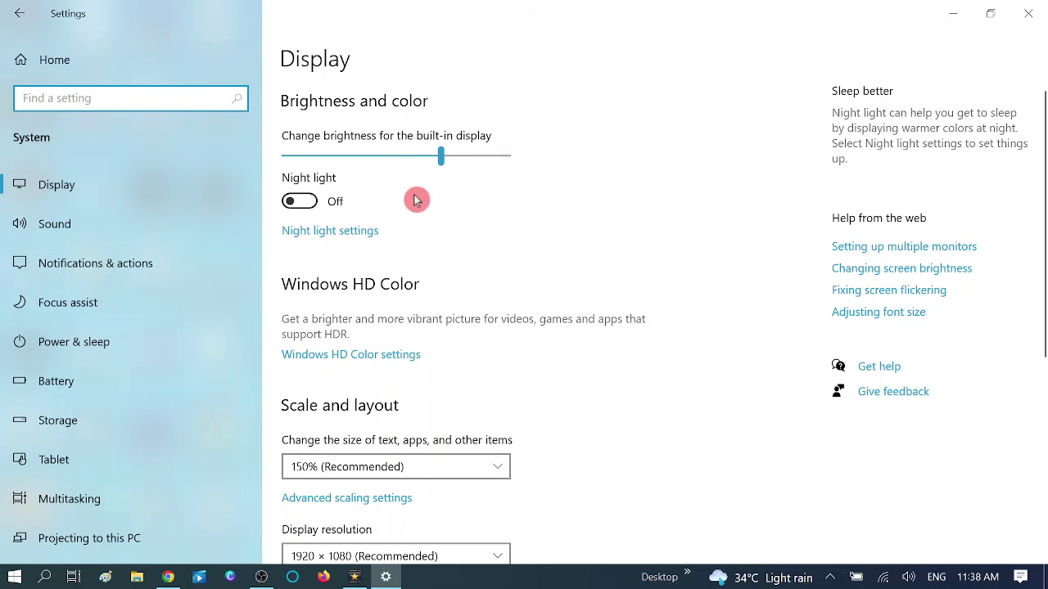
Set the size of text, apps, and other items to 150% (Recommended).
scroll(425, 217, down, 4)
scroll(434, 229, up, 1)
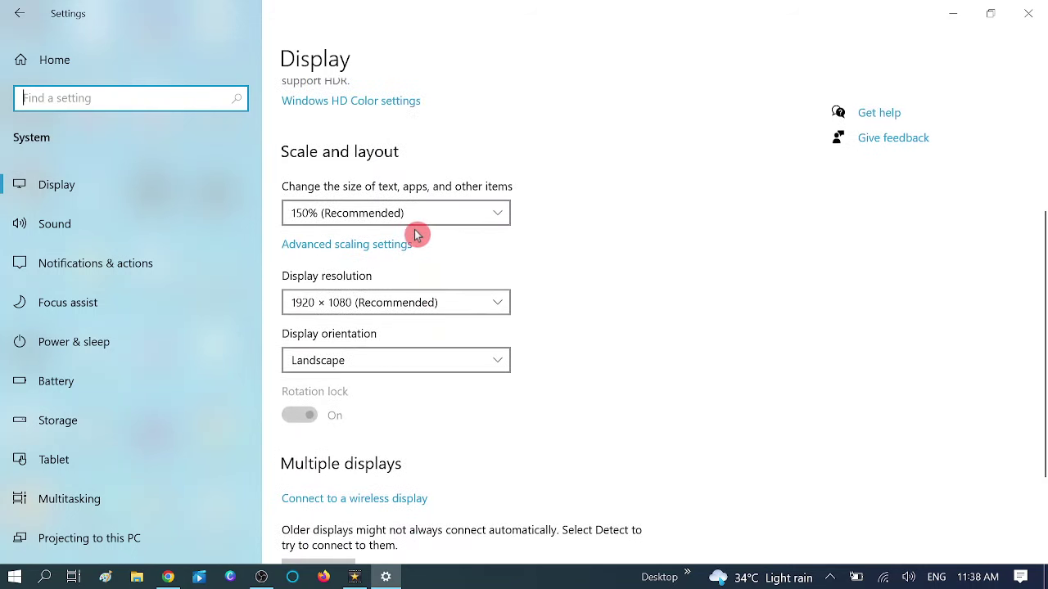
click(349, 214)
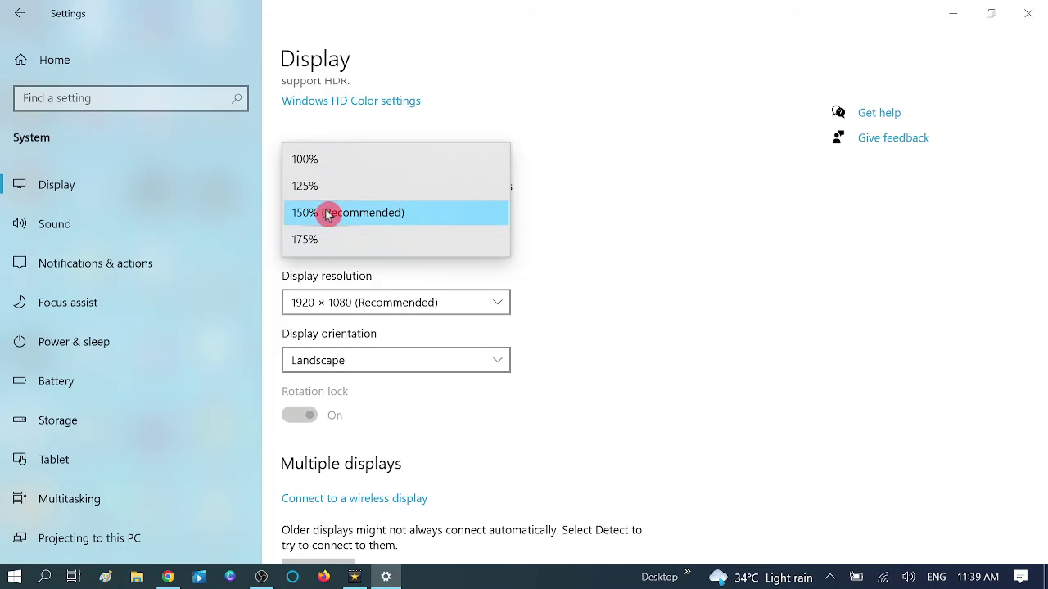
click(361, 213)
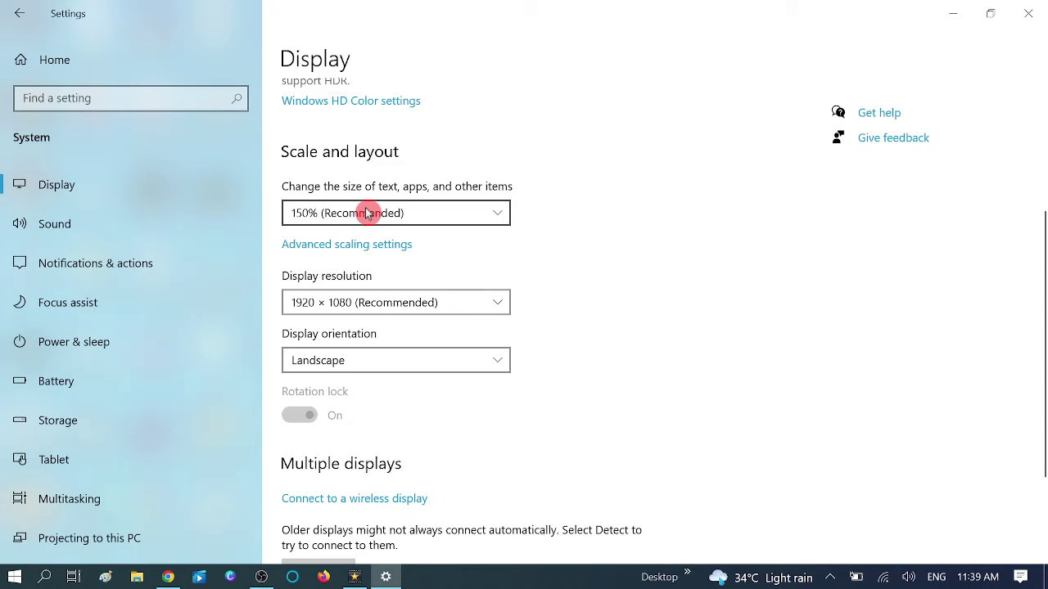
Set the display resolution to 1920 × 1080 (Recommended) and the display orientation to Landscape.
click(378, 303)
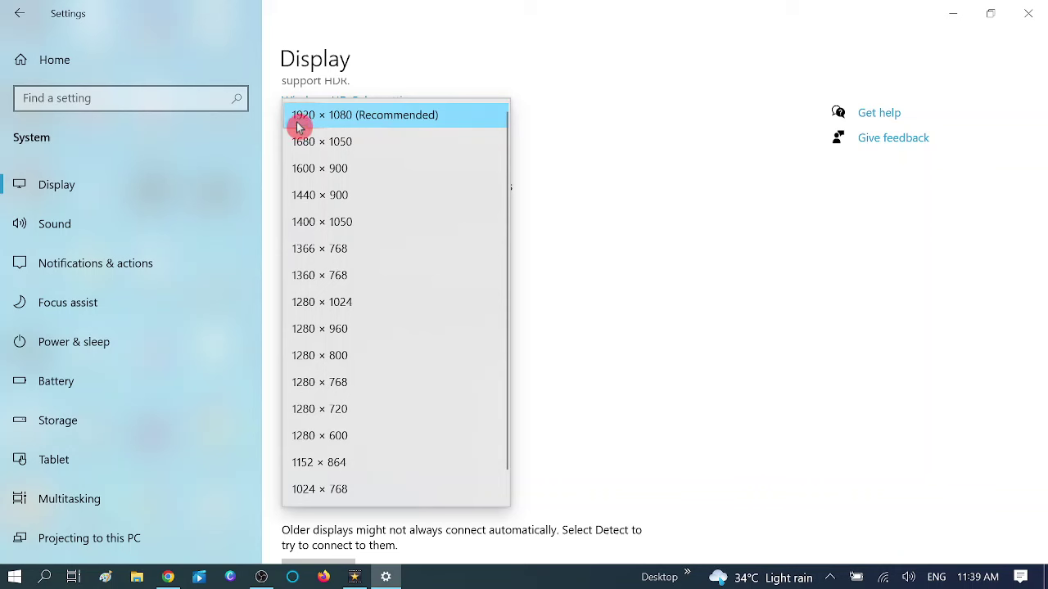
click(366, 118)
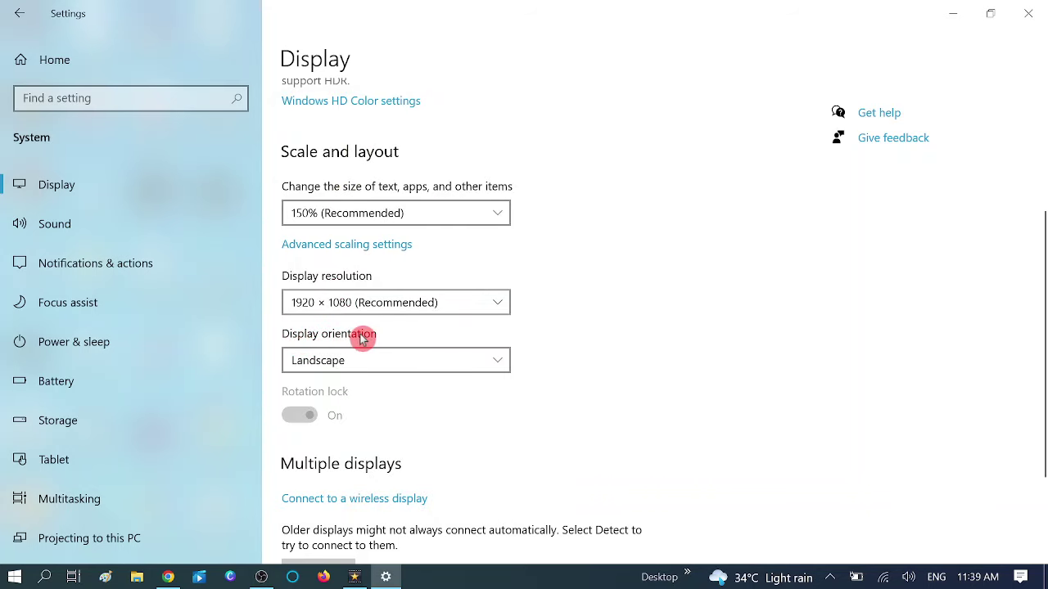
click(348, 366)
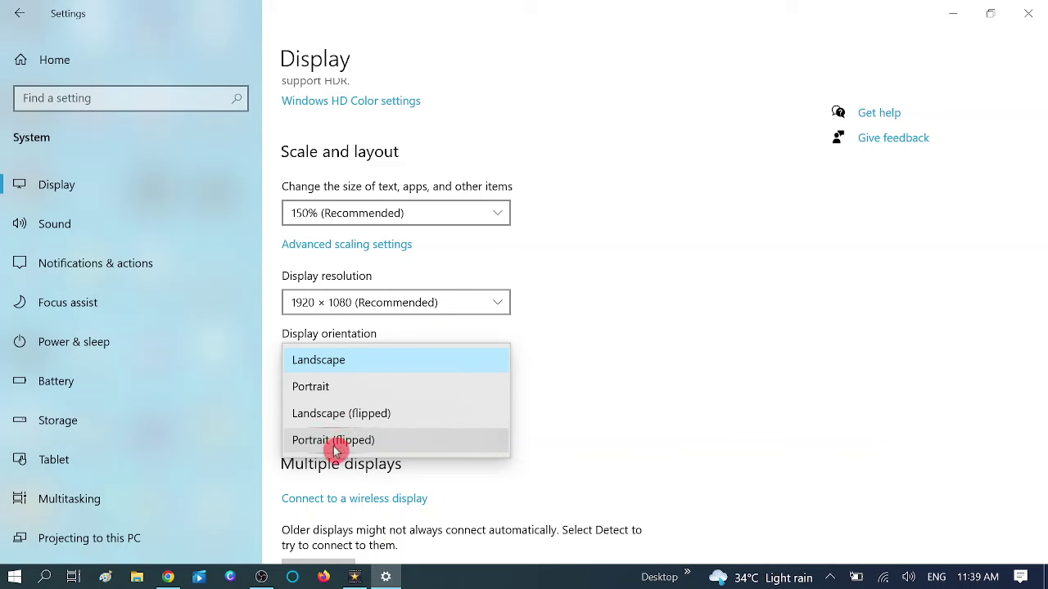
click(342, 364)
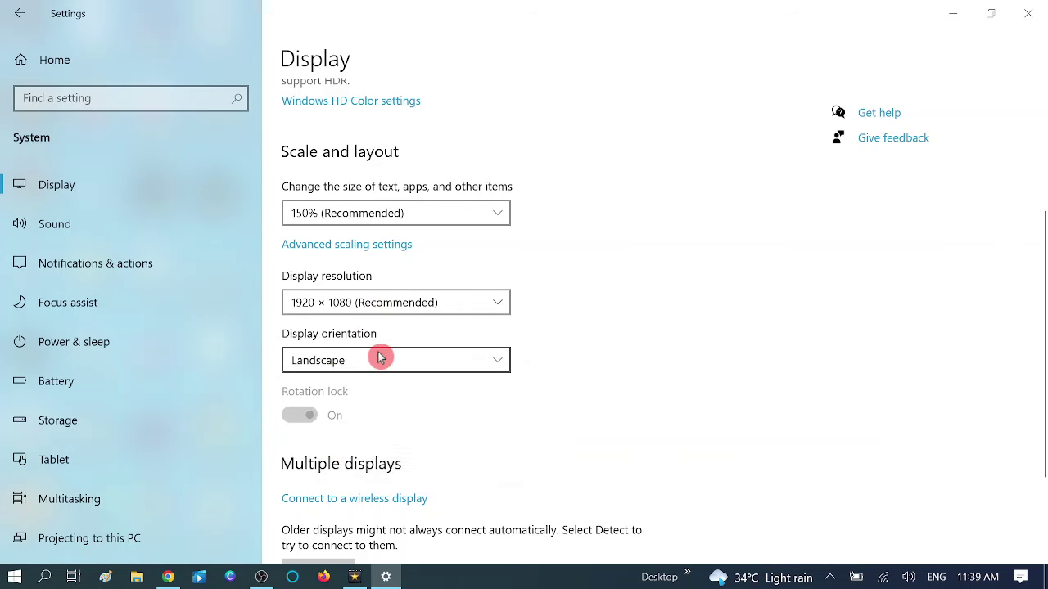
Run detection of another connected display under Multiple displays.
scroll(401, 278, down, 2)
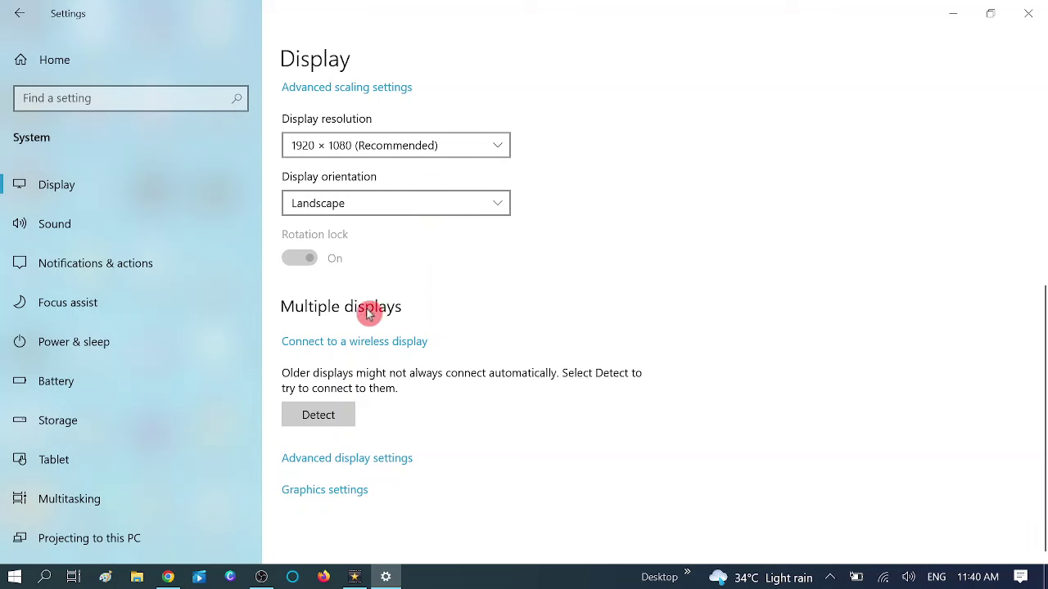
click(331, 422)
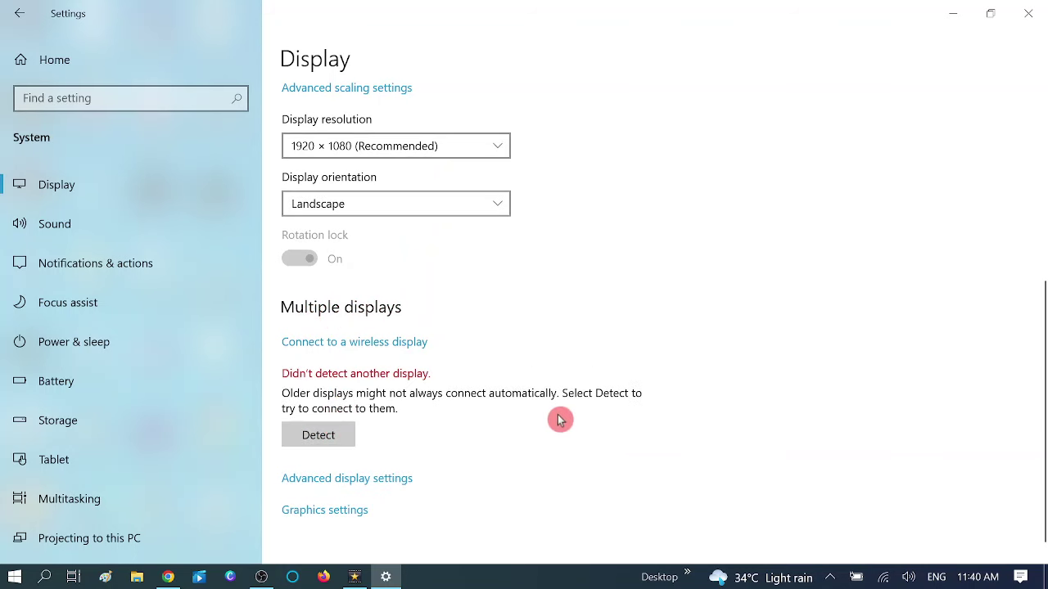
scroll(560, 420, up, 5)
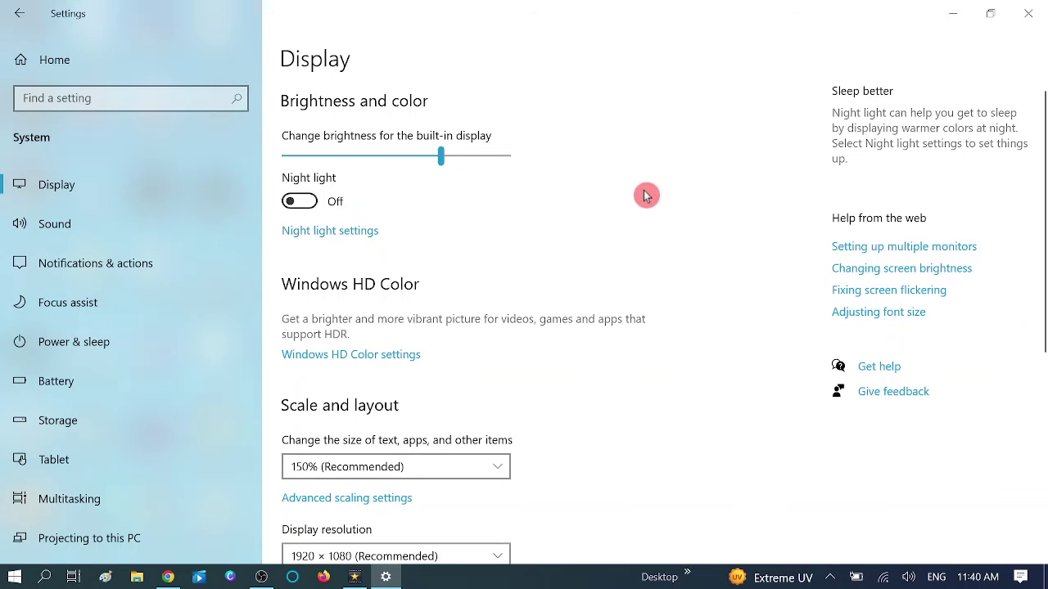
Open the web help on setting up multiple monitors and read the dual-monitor instructions for Windows 10.
scroll(646, 196, down, 8)
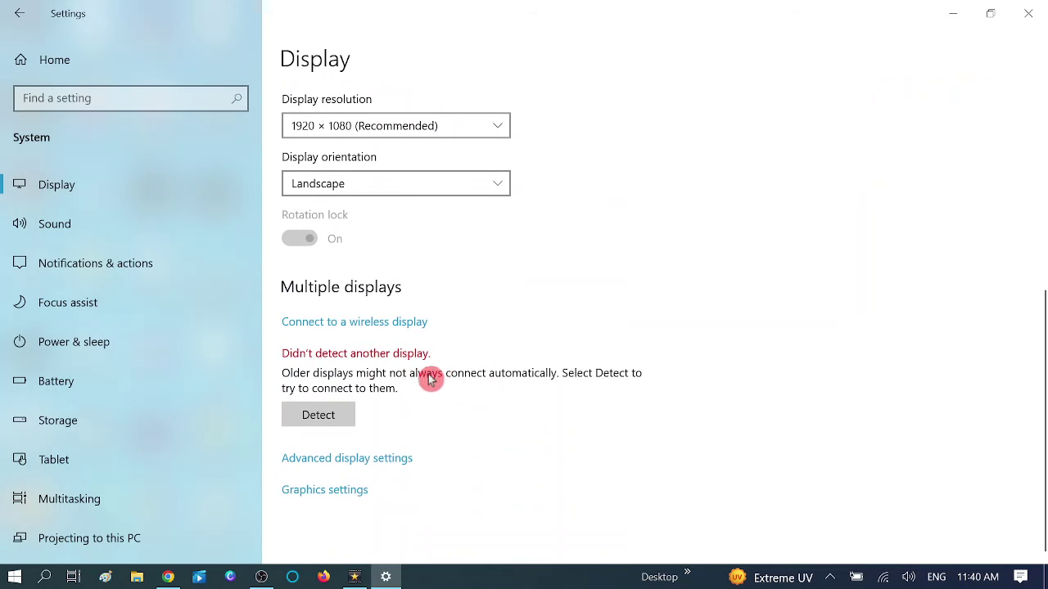
scroll(428, 379, up, 5)
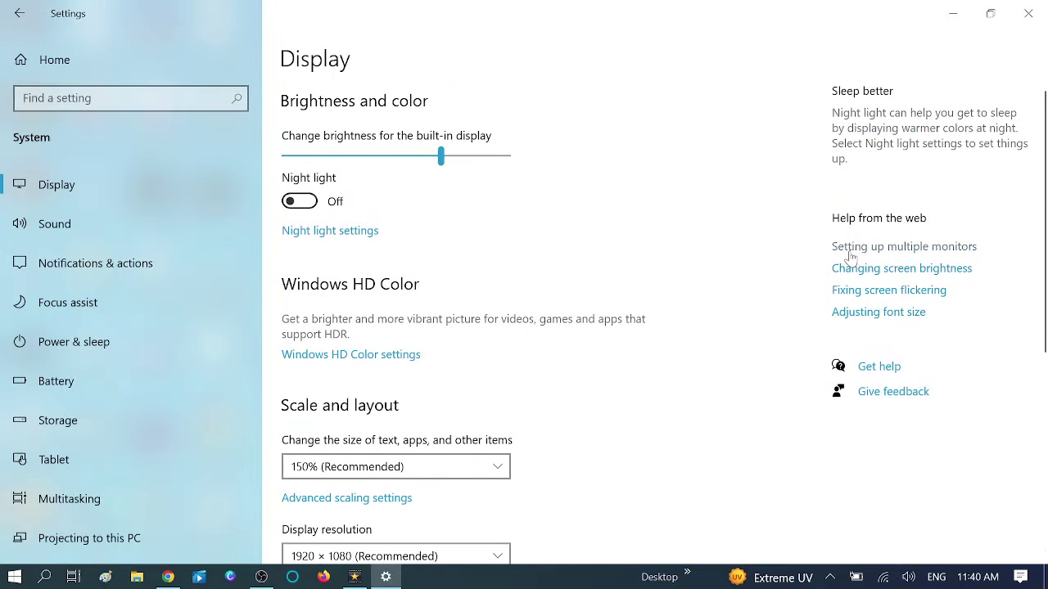
click(900, 255)
click(527, 305)
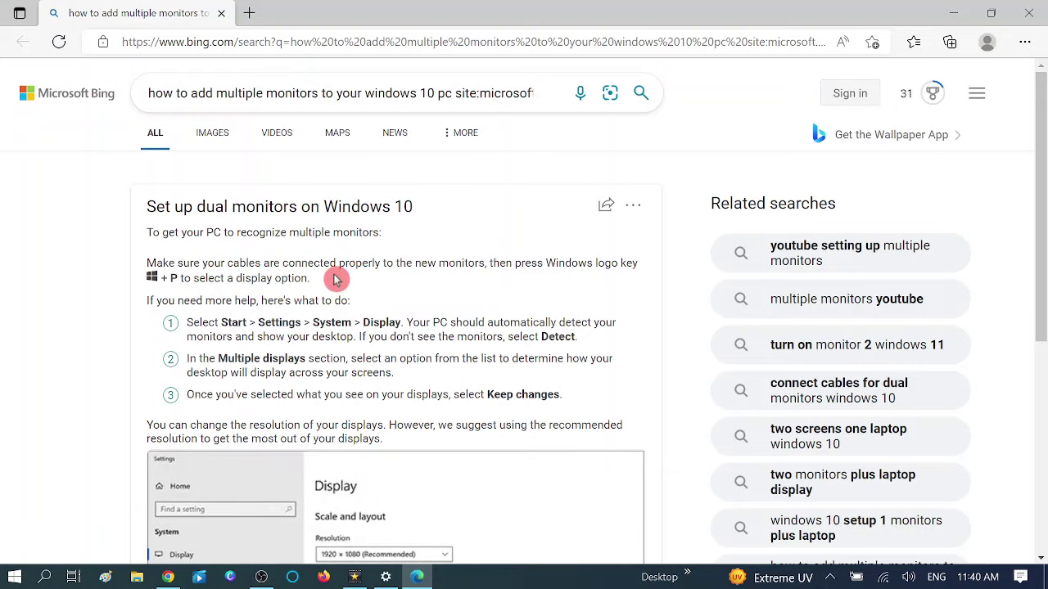
scroll(360, 287, down, 4)
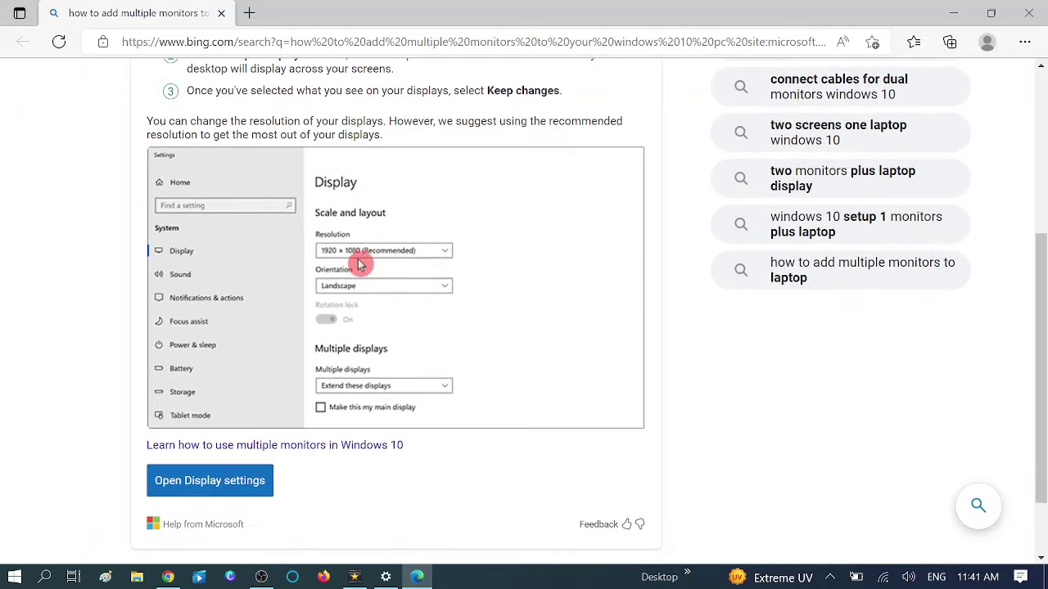
scroll(349, 262, down, 1)
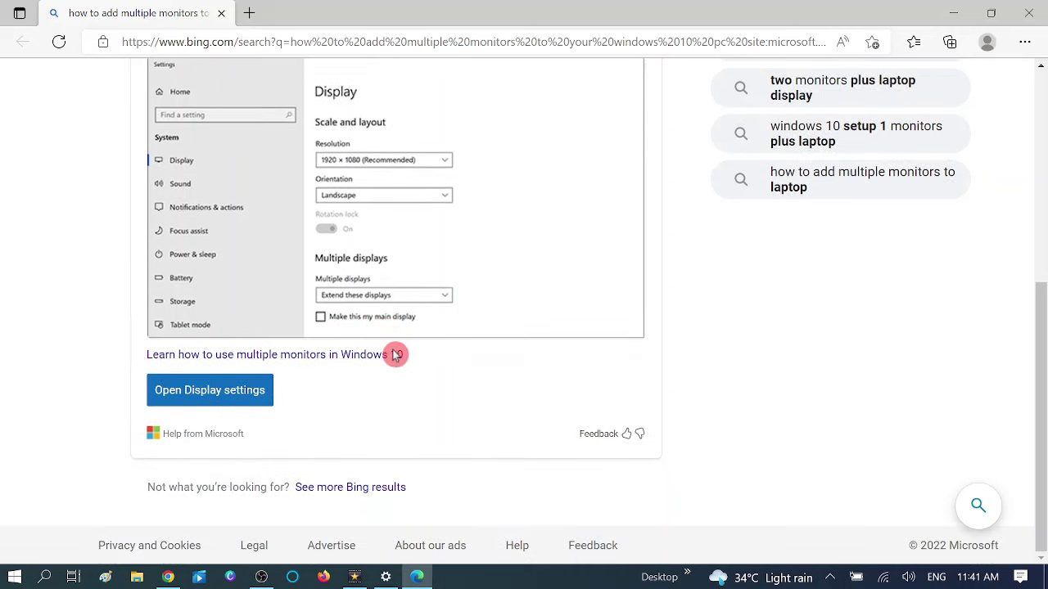
scroll(393, 353, up, 2)
scroll(399, 178, up, 2)
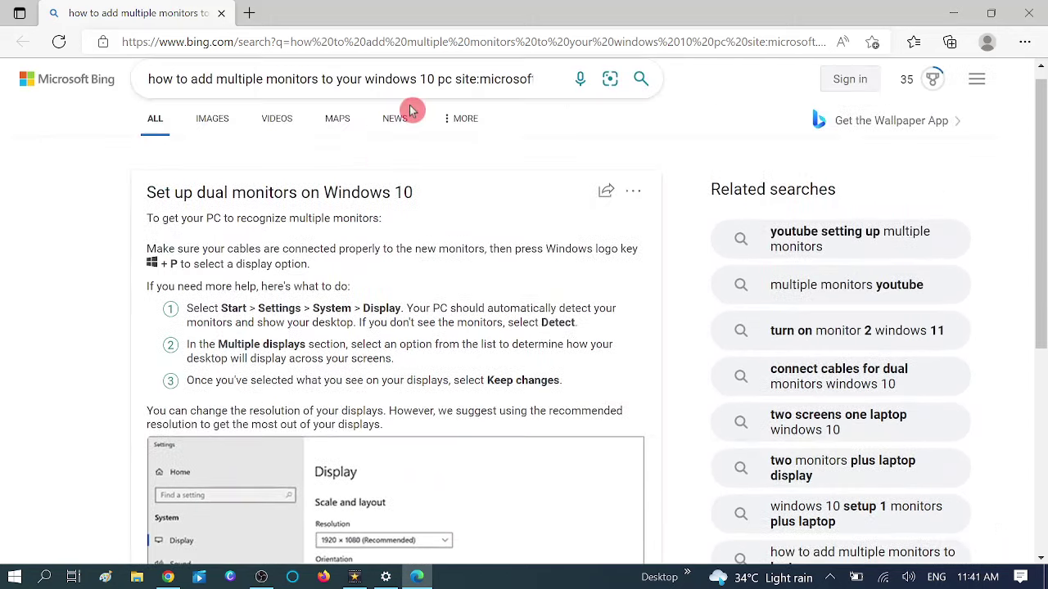
Switch back to Settings and review the Display page from brightness and color down to multiple displays.
key(alt+Tab)
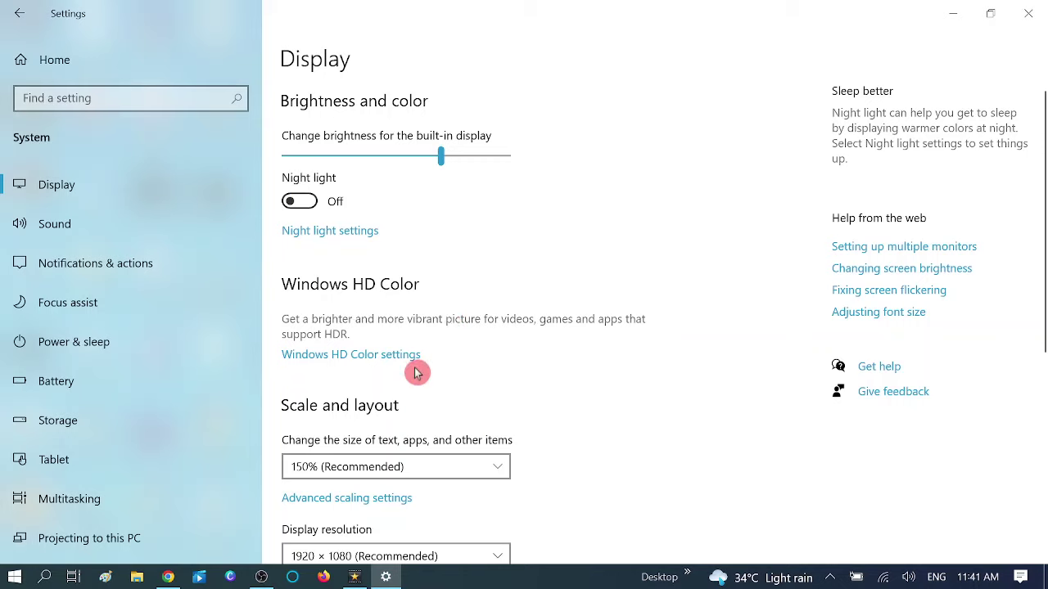
scroll(417, 373, down, 2)
scroll(416, 370, down, 2)
scroll(415, 369, up, 4)
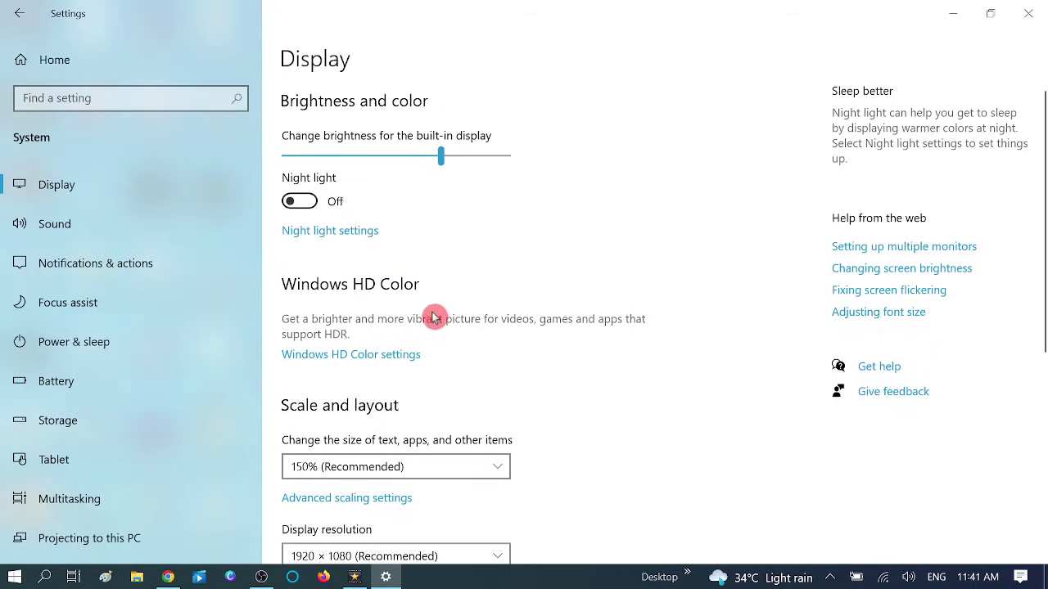
scroll(437, 278, down, 2)
scroll(440, 260, up, 2)
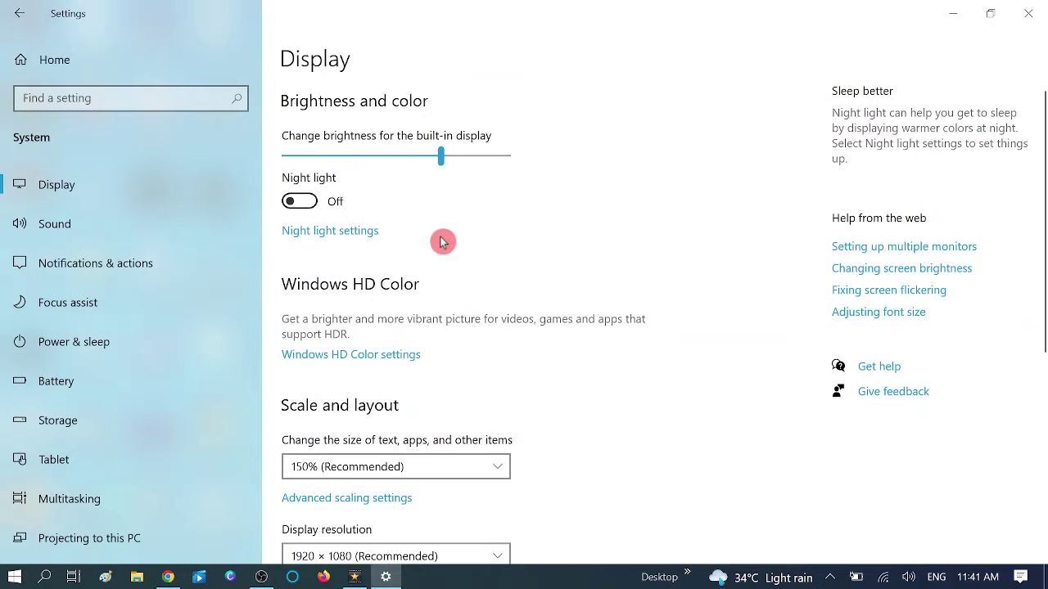
scroll(459, 172, down, 3)
scroll(456, 264, down, 2)
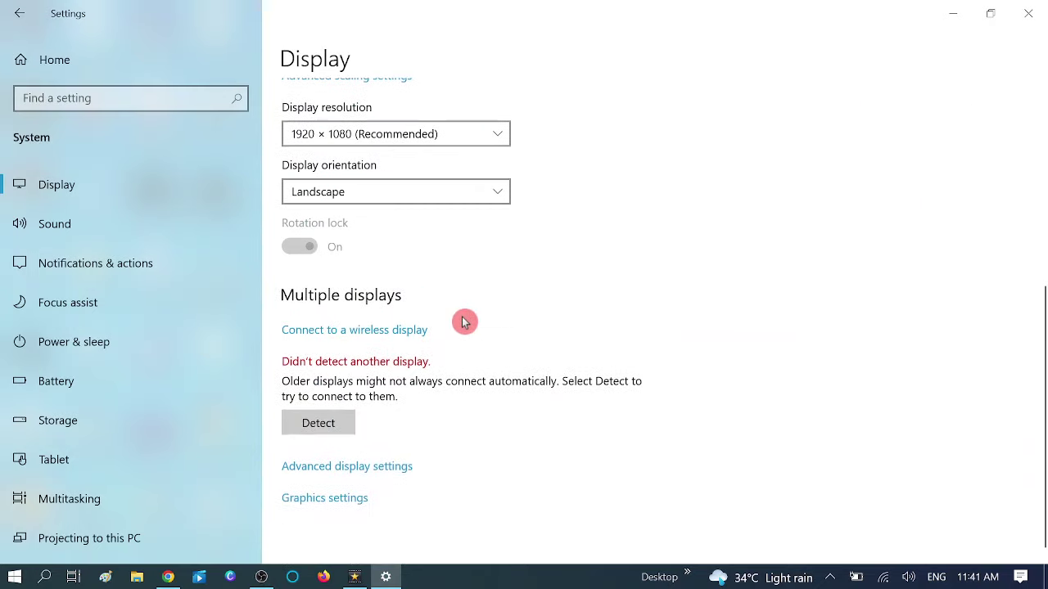
scroll(464, 323, up, 5)
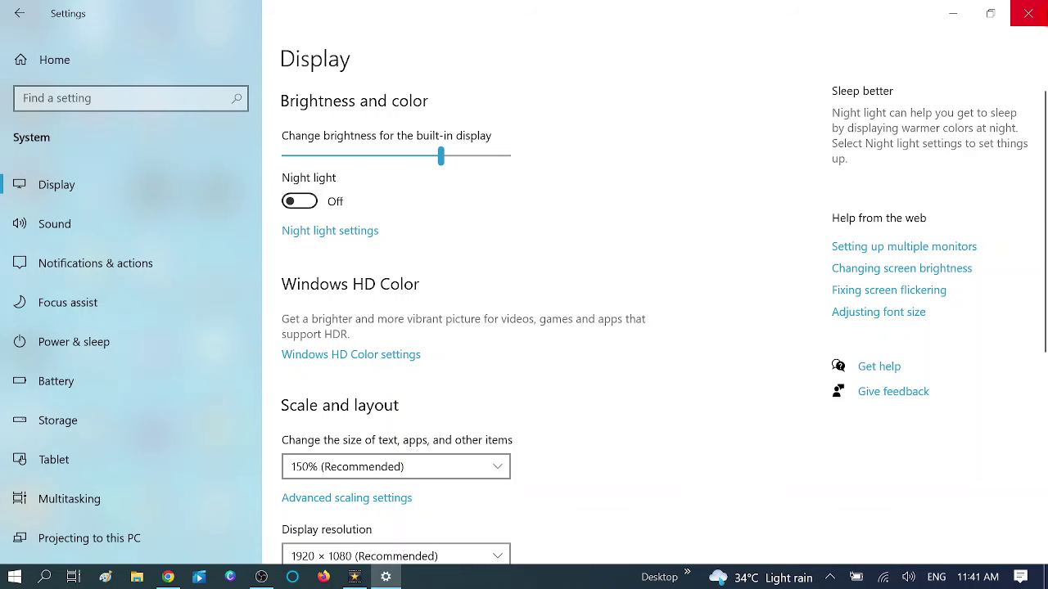
Close Settings, find and open Device Manager, and move its window clear of the desktop edge.
click(1028, 13)
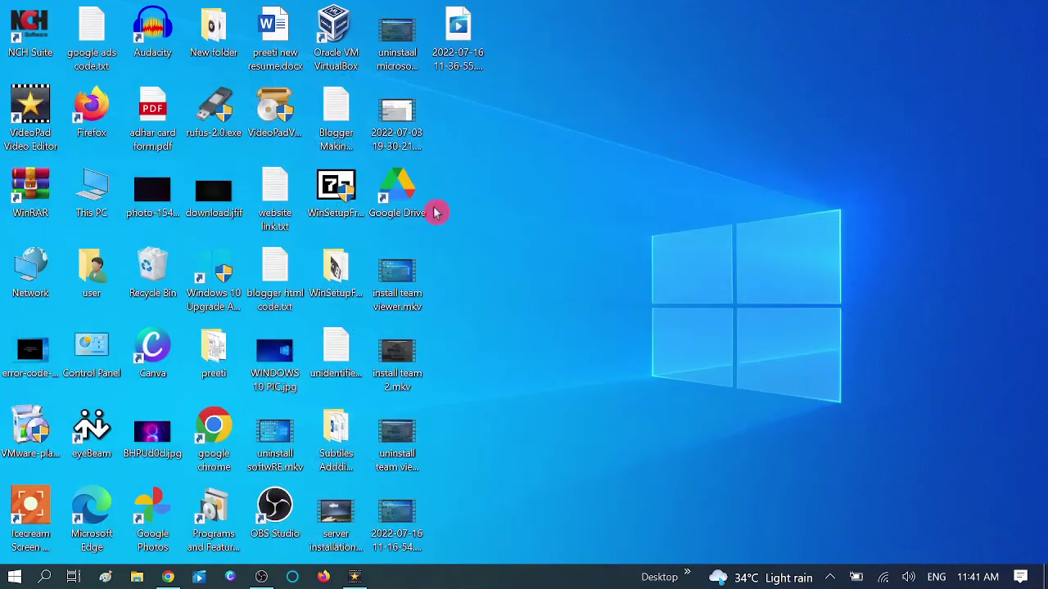
click(44, 578)
text(devi)
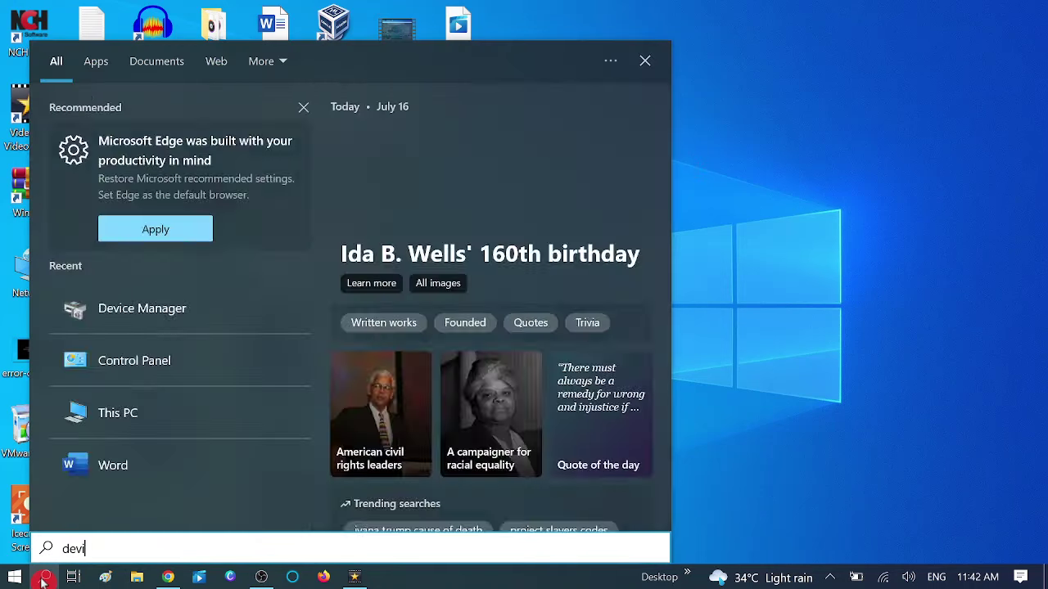
click(164, 144)
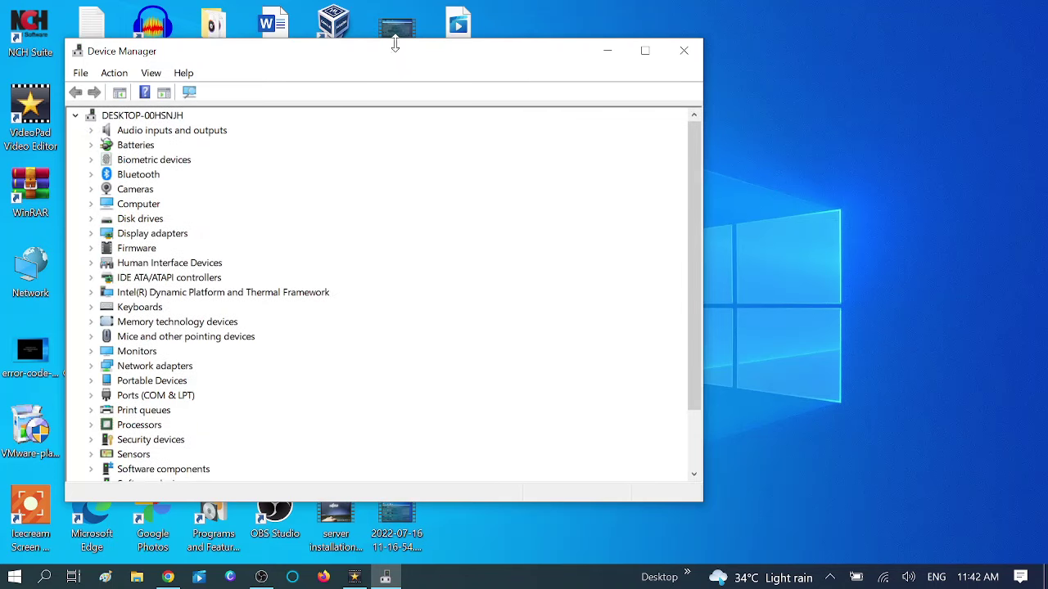
drag(398, 51, 524, 32)
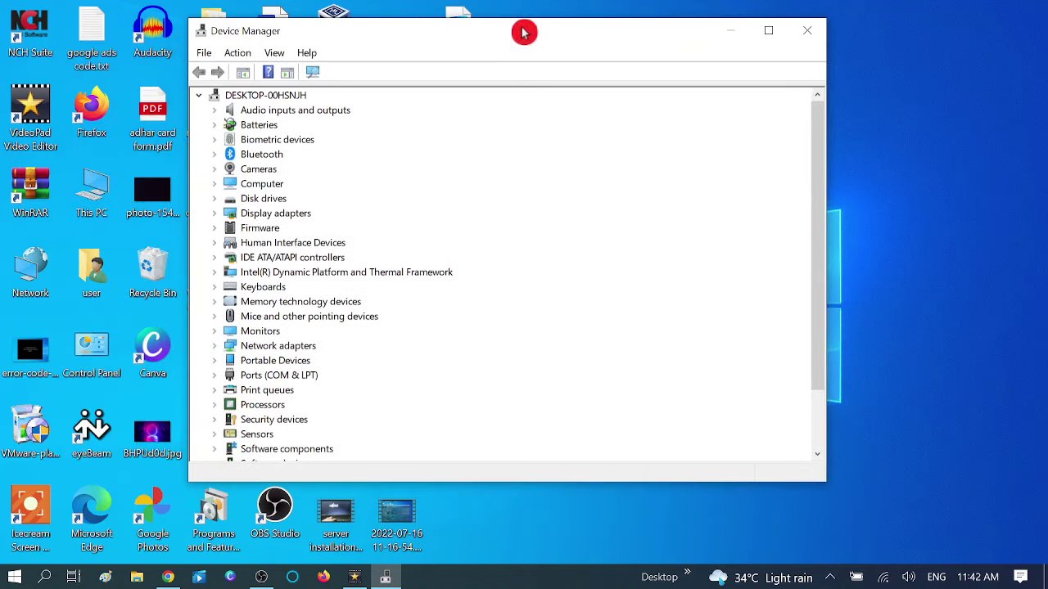
Search automatically for an updated driver for the Intel(R) HD Graphics 620 display adapter, then close the wizard.
click(214, 213)
click(282, 228)
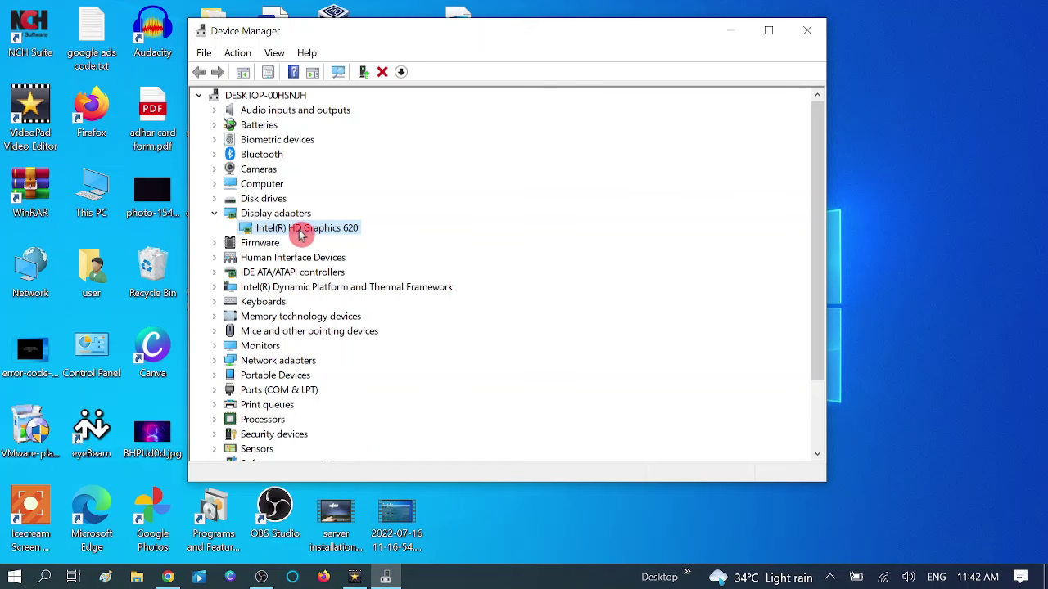
right_click(301, 235)
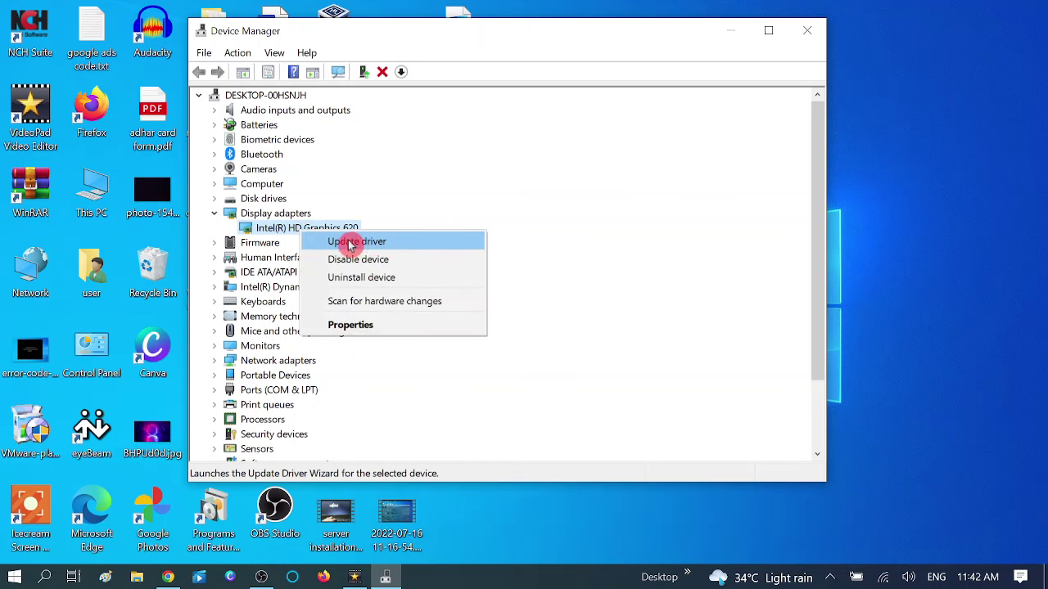
click(350, 243)
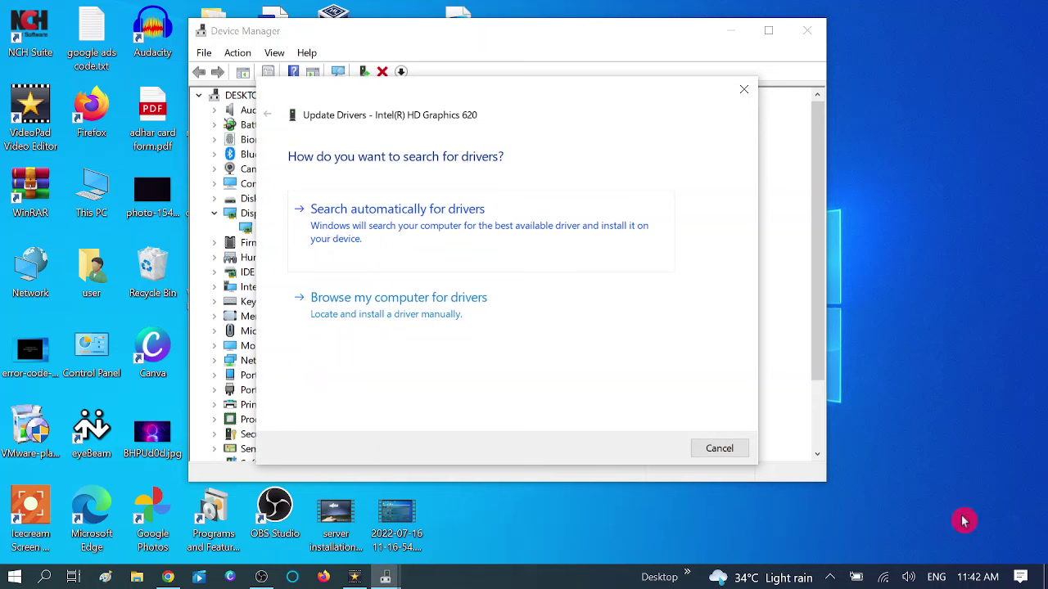
click(461, 247)
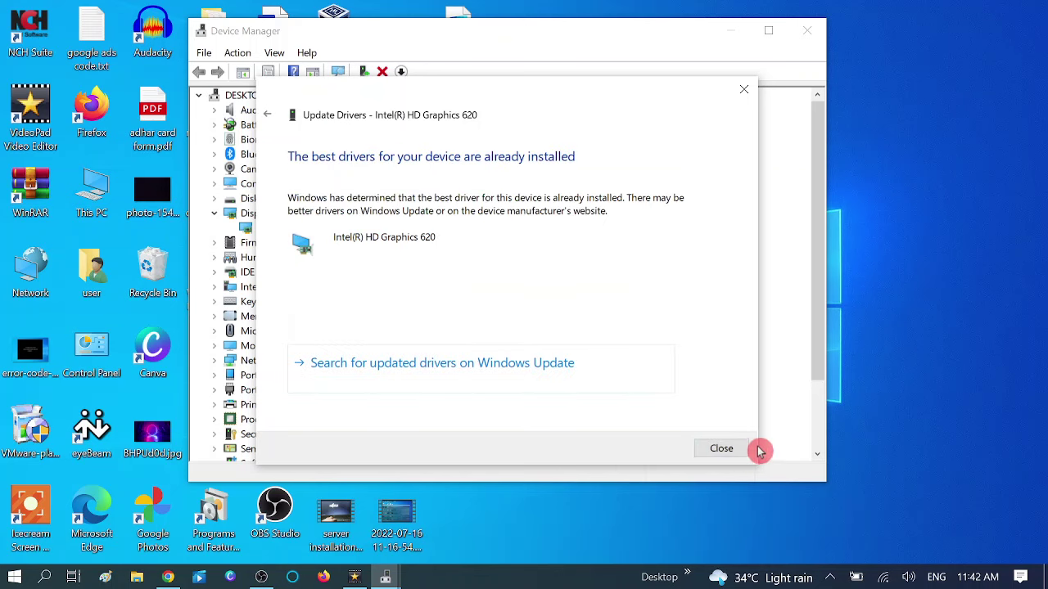
click(728, 449)
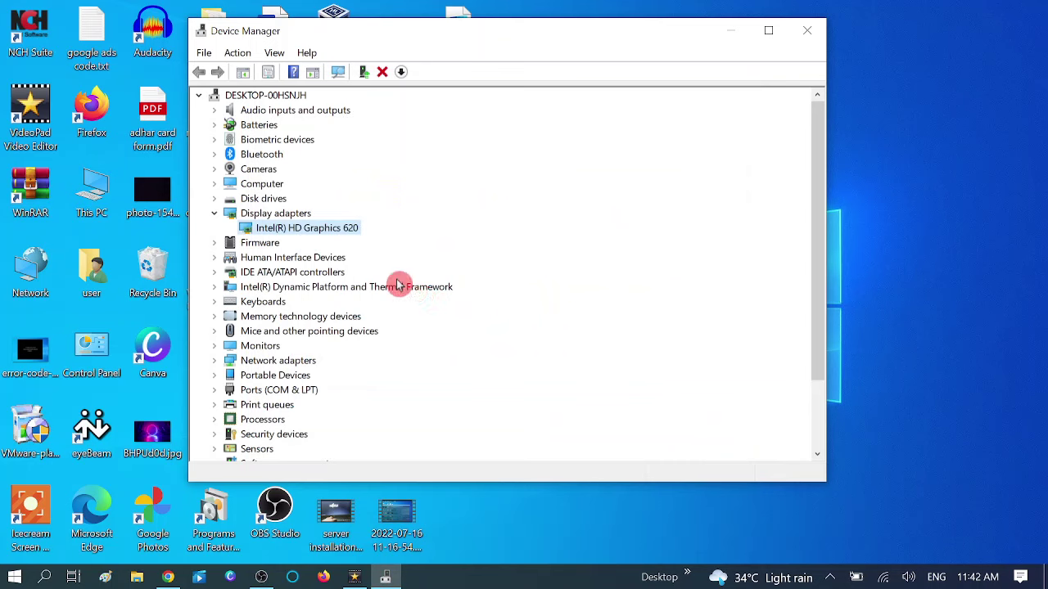
Browse the drivers available on the computer for the Intel(R) HD Graphics 620 adapter, select the Intel(R) HD Graphics 620 model, then cancel the update.
right_click(323, 228)
click(359, 238)
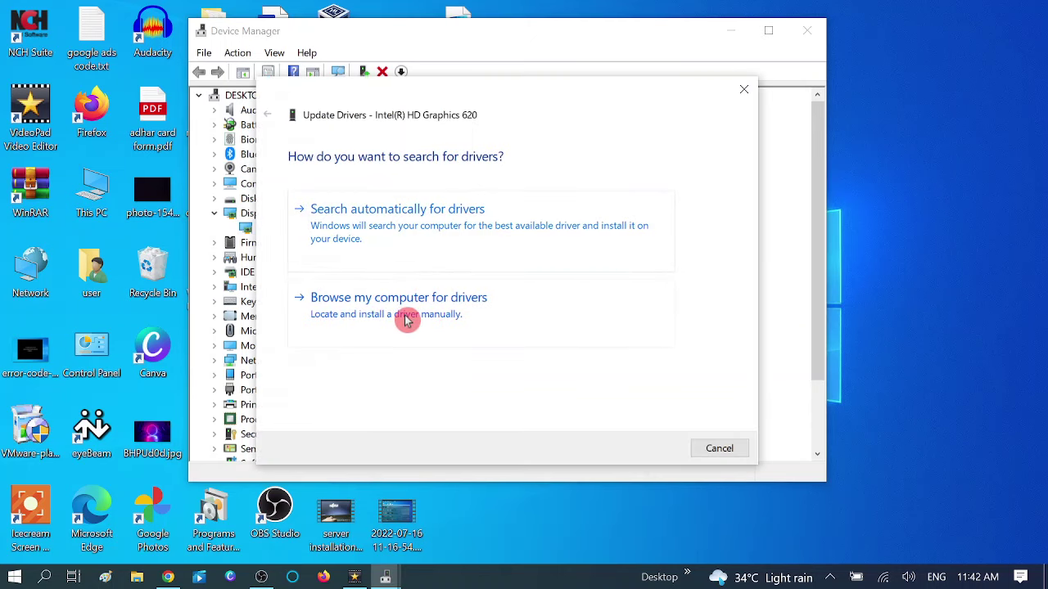
click(406, 318)
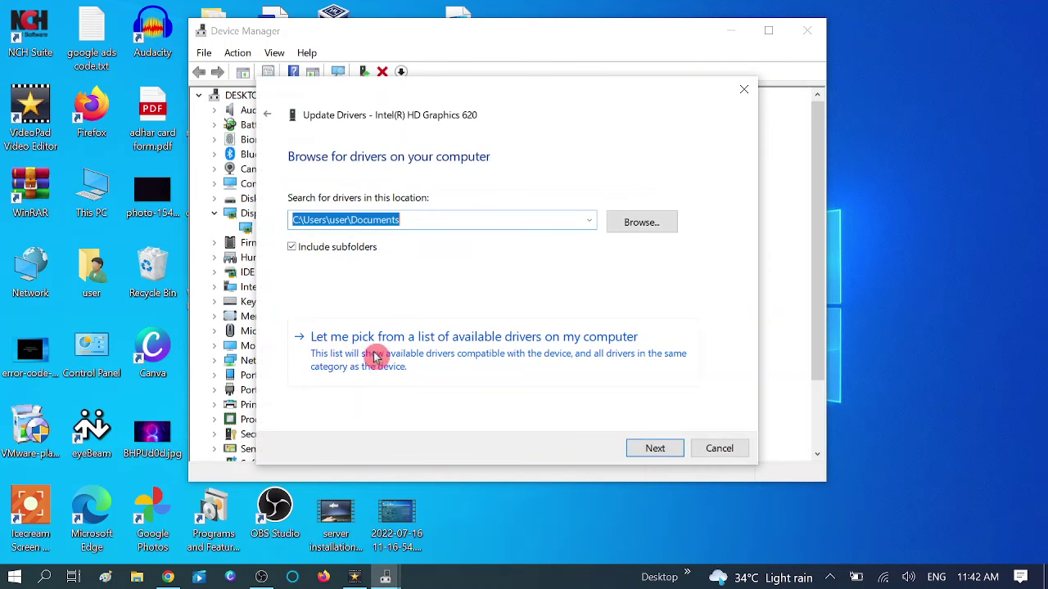
click(545, 352)
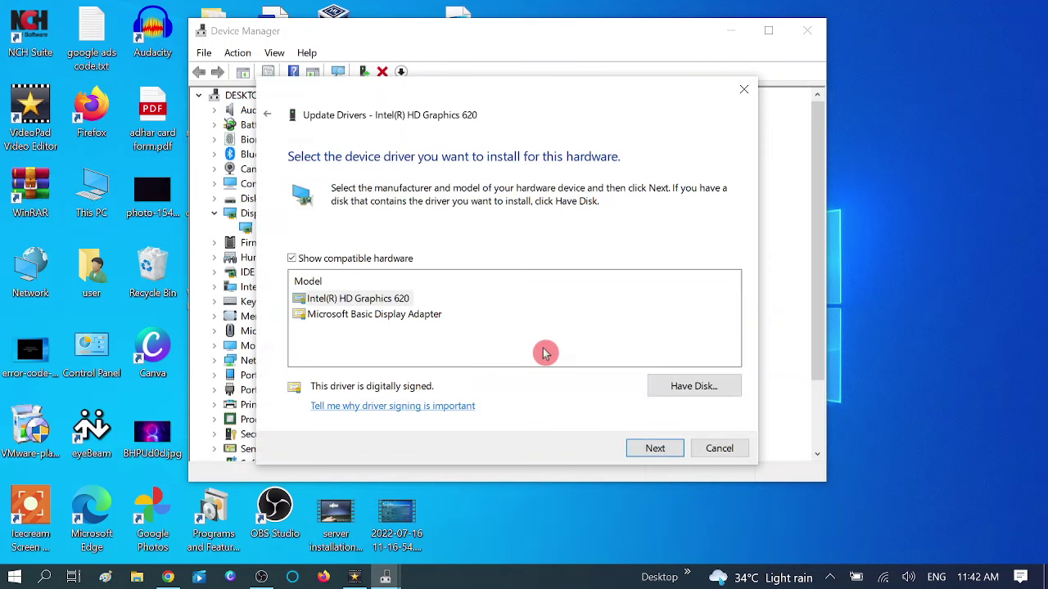
click(402, 304)
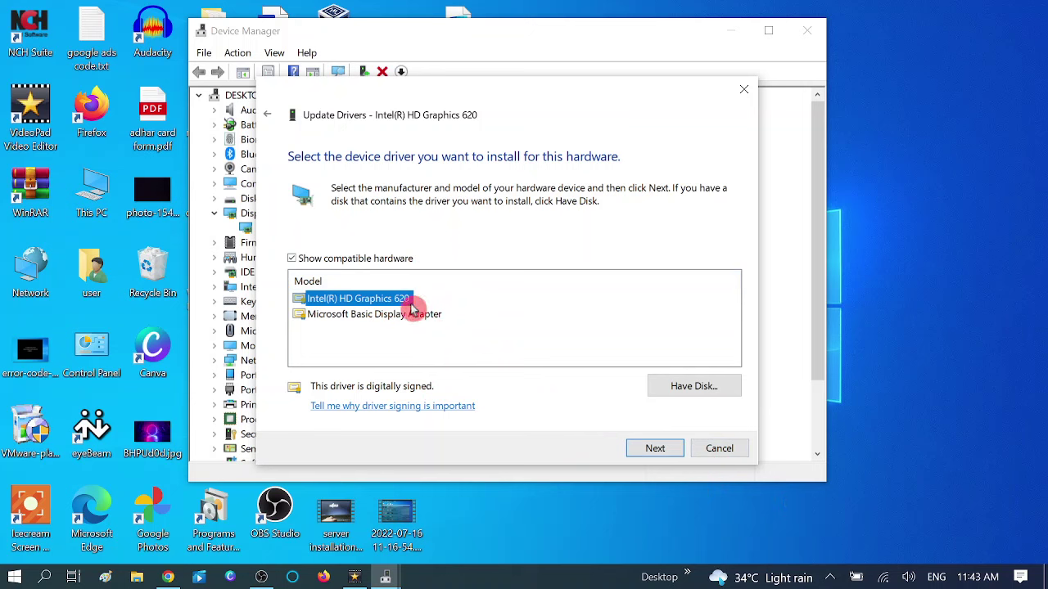
click(710, 451)
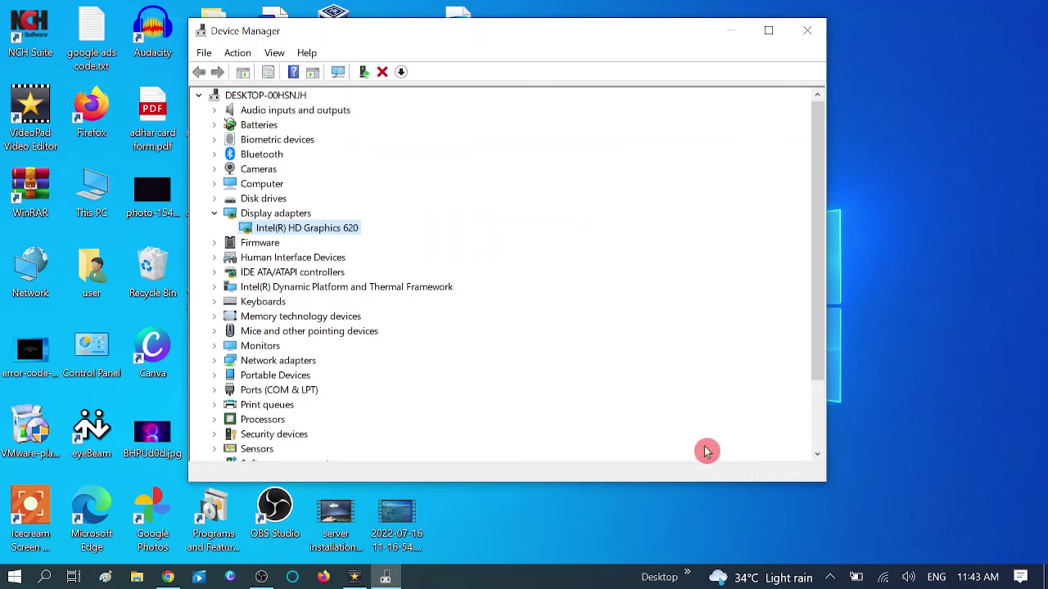
Open the properties of the Intel(R) HD Graphics 620 adapter and review its driver provider, date and version.
right_click(296, 230)
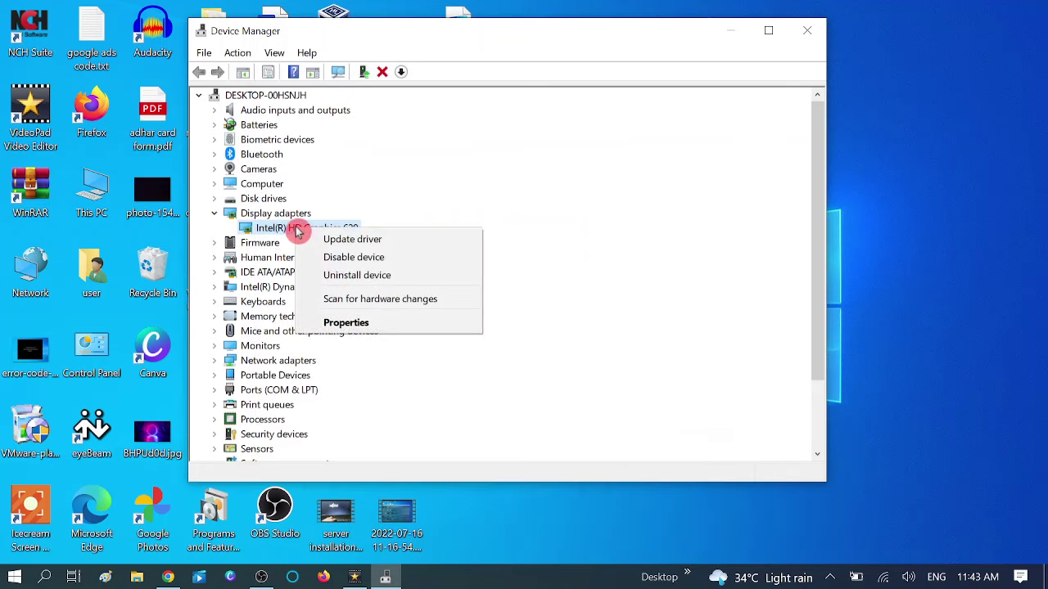
click(347, 322)
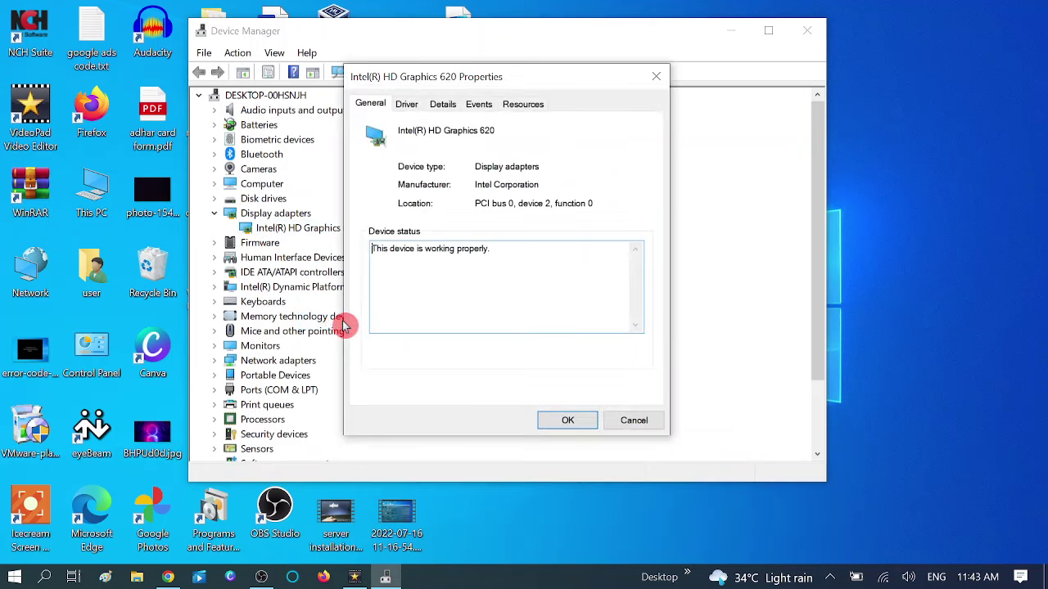
click(407, 105)
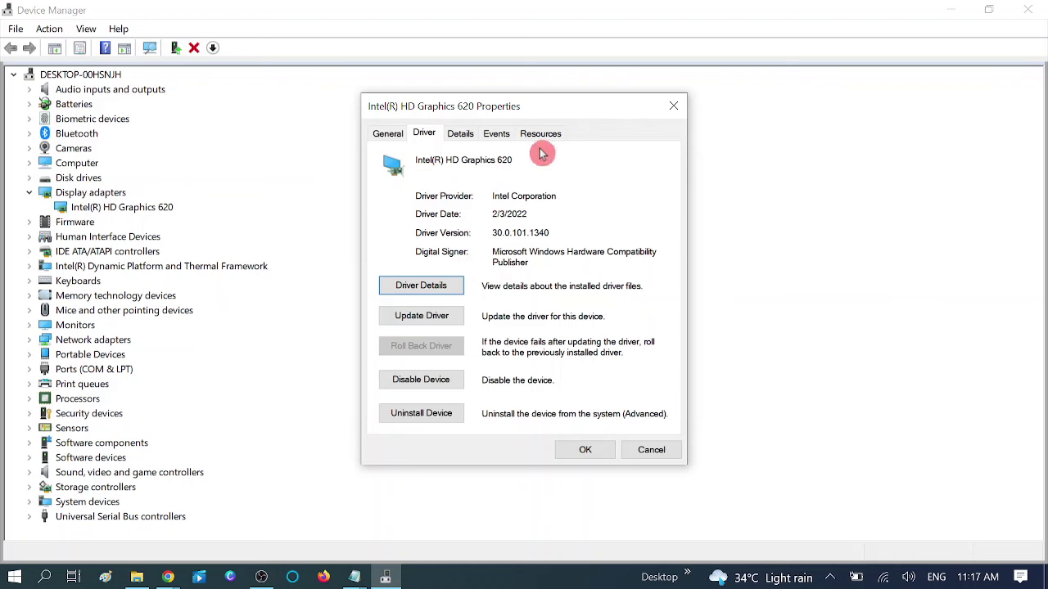
drag(570, 115, 591, 148)
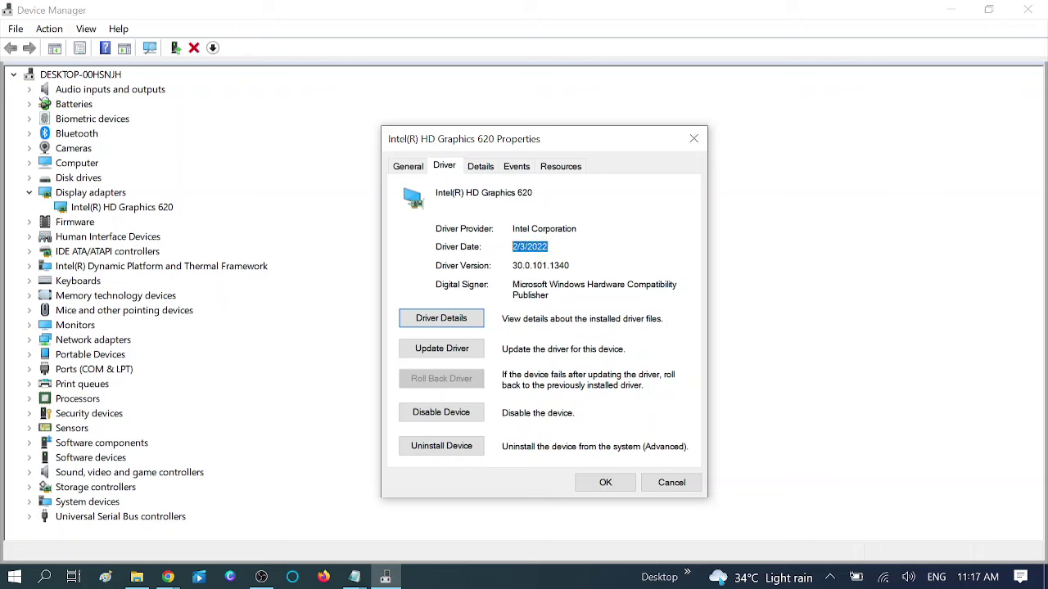
Show the display adapter's Hardware Ids and copy the first value in the list.
click(490, 172)
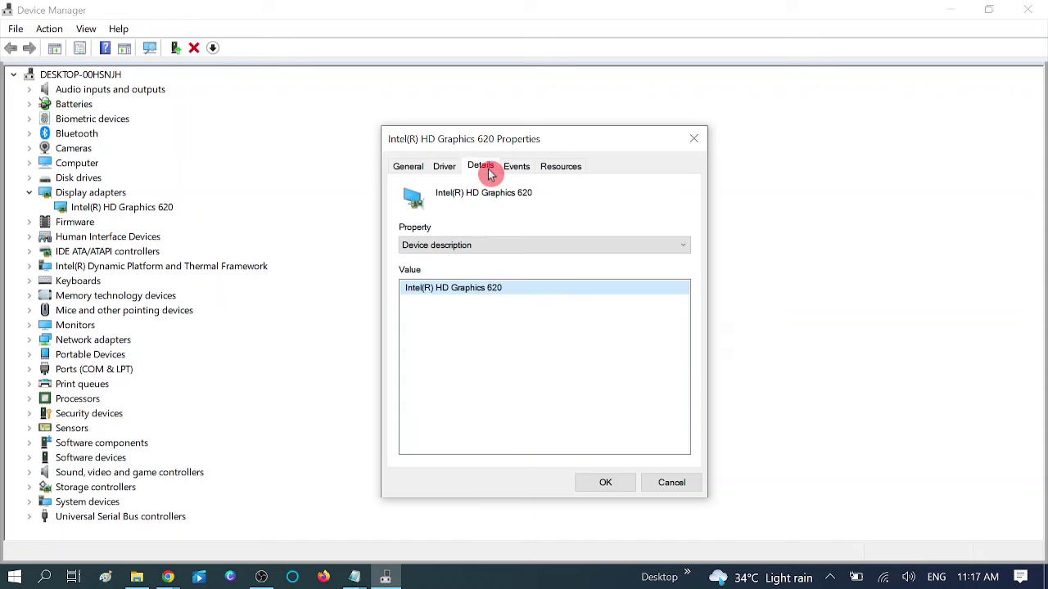
click(671, 247)
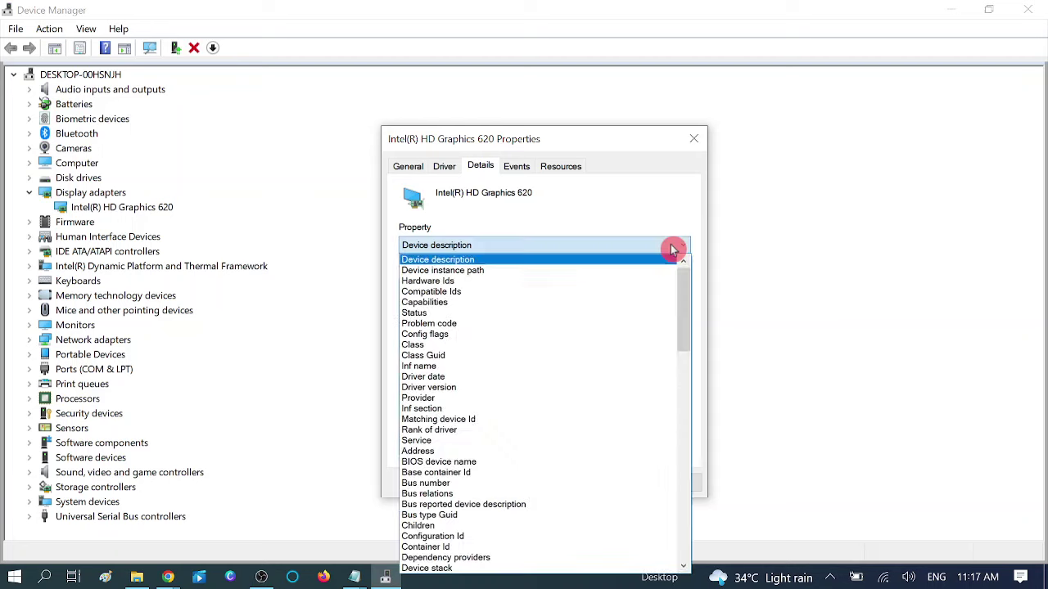
click(465, 282)
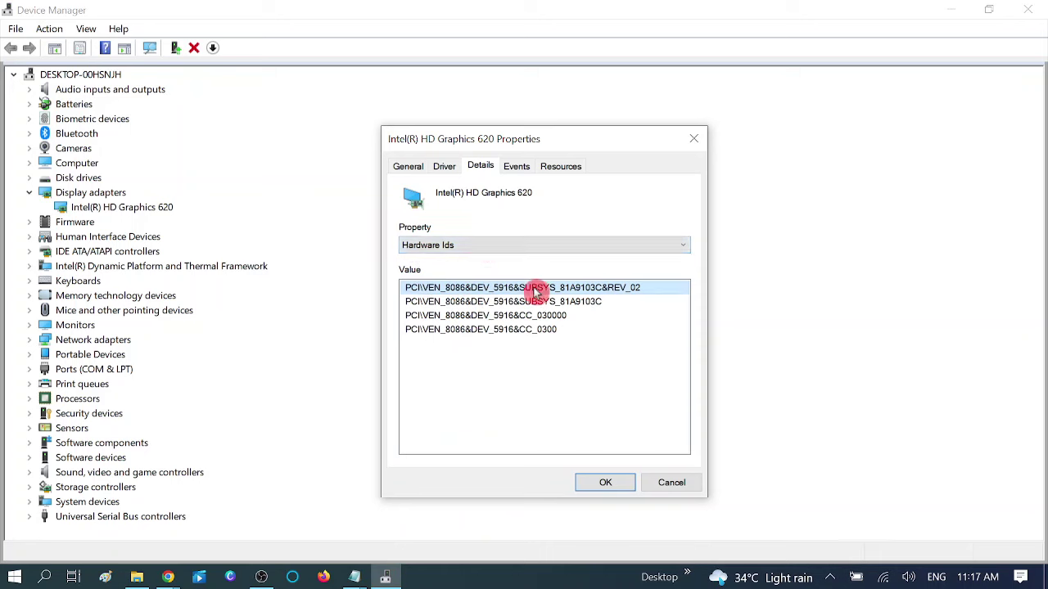
right_click(528, 291)
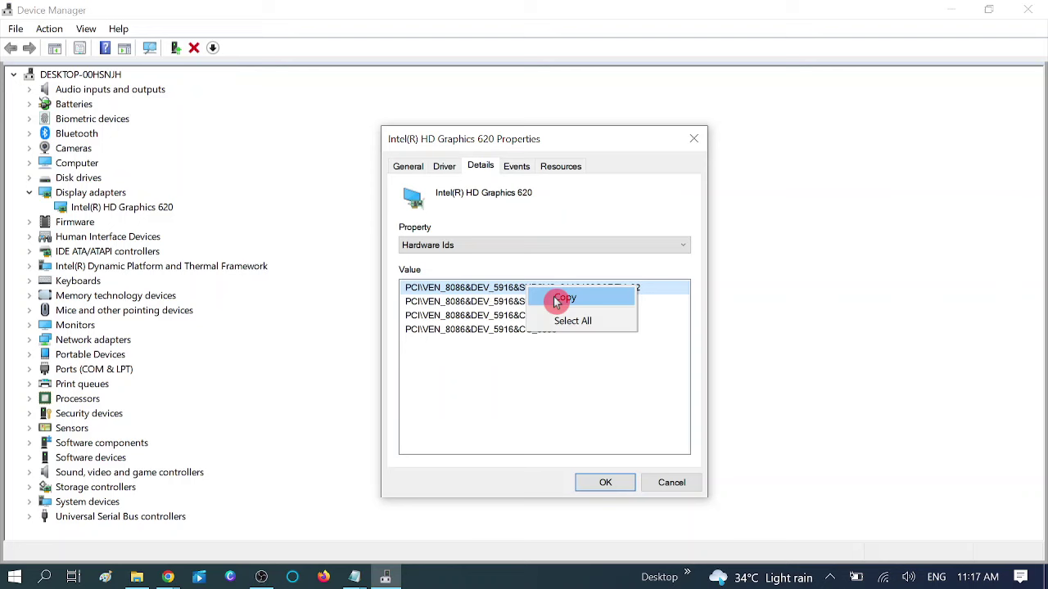
click(557, 297)
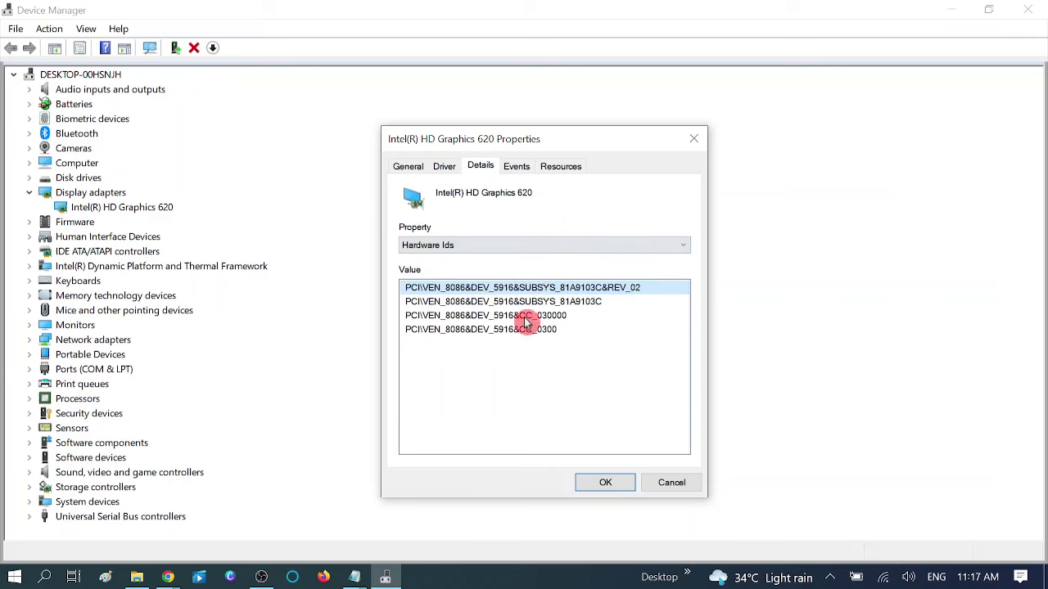
Open Google Chrome in a maximized window and search the web for the copied hardware ID.
click(51, 580)
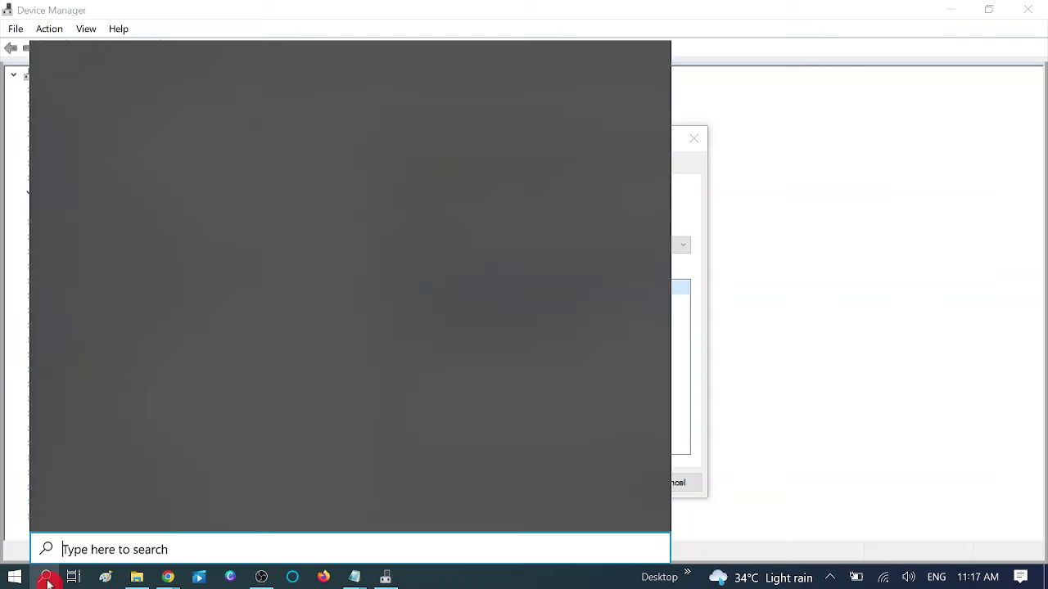
text(goo)
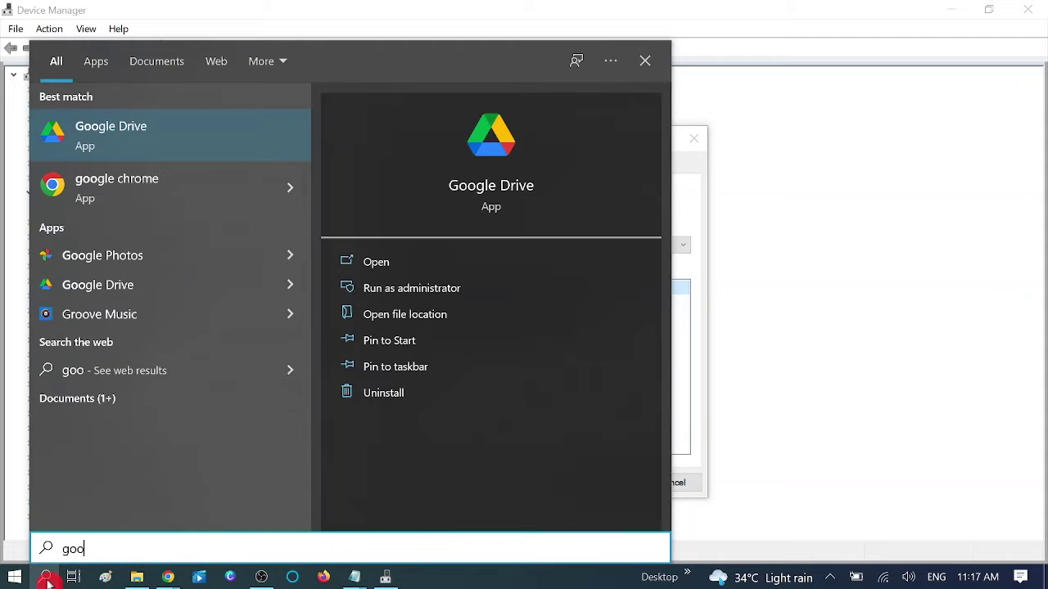
click(126, 184)
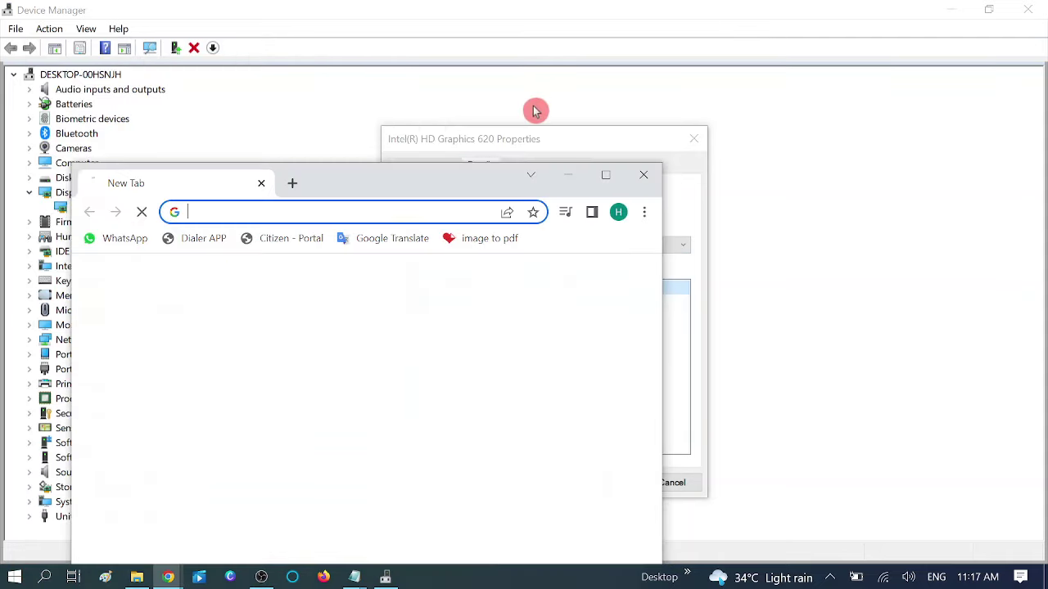
click(606, 177)
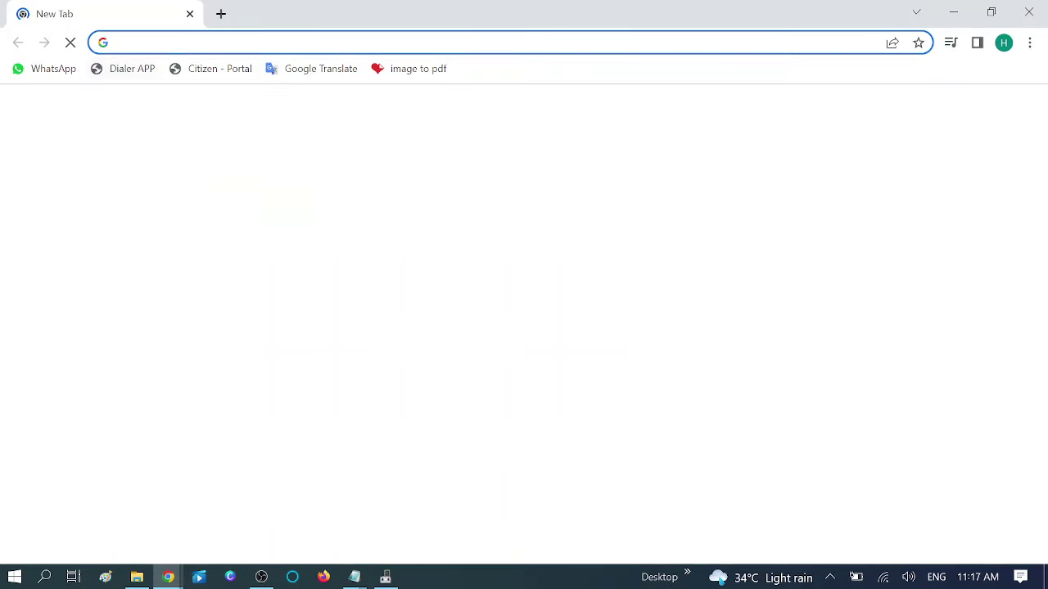
key(ctrl+v)
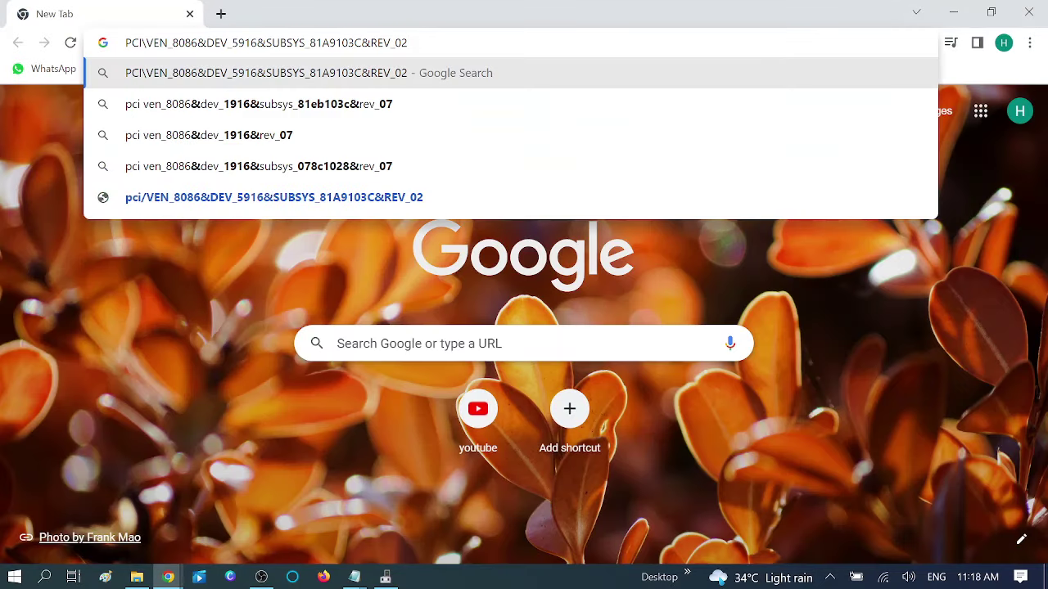
key(Return)
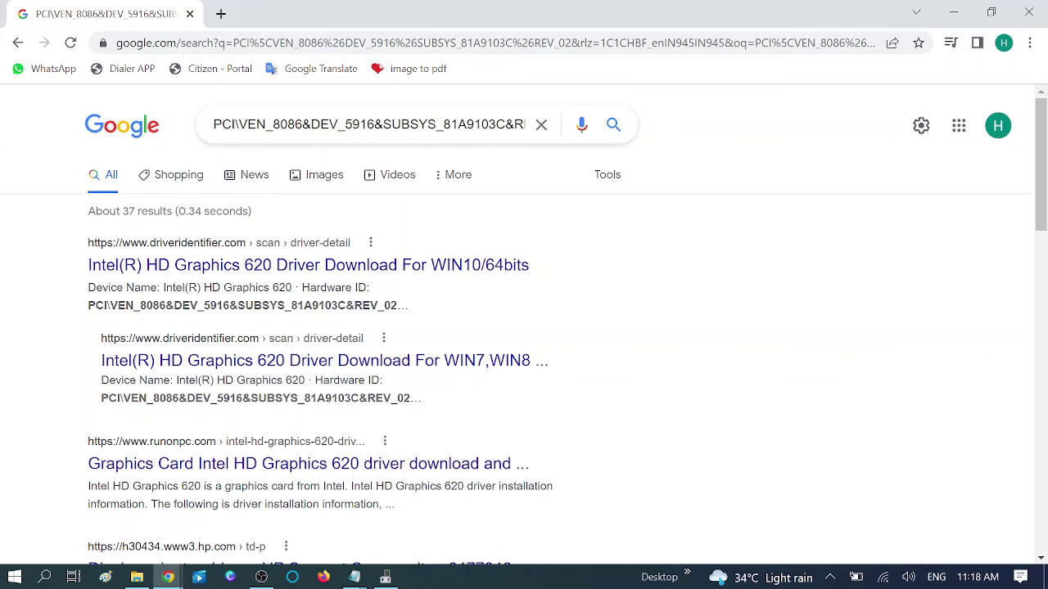
Review the driver results, add "hp" to the end of the hardware ID query and search again.
click(263, 235)
click(209, 133)
drag(215, 129, 366, 124)
click(496, 125)
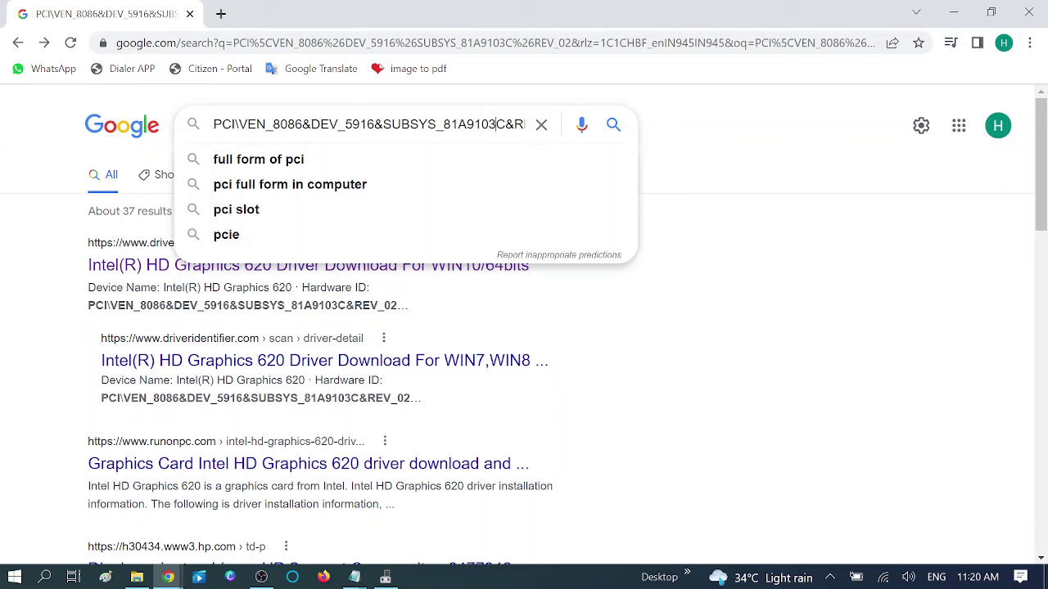
key(End)
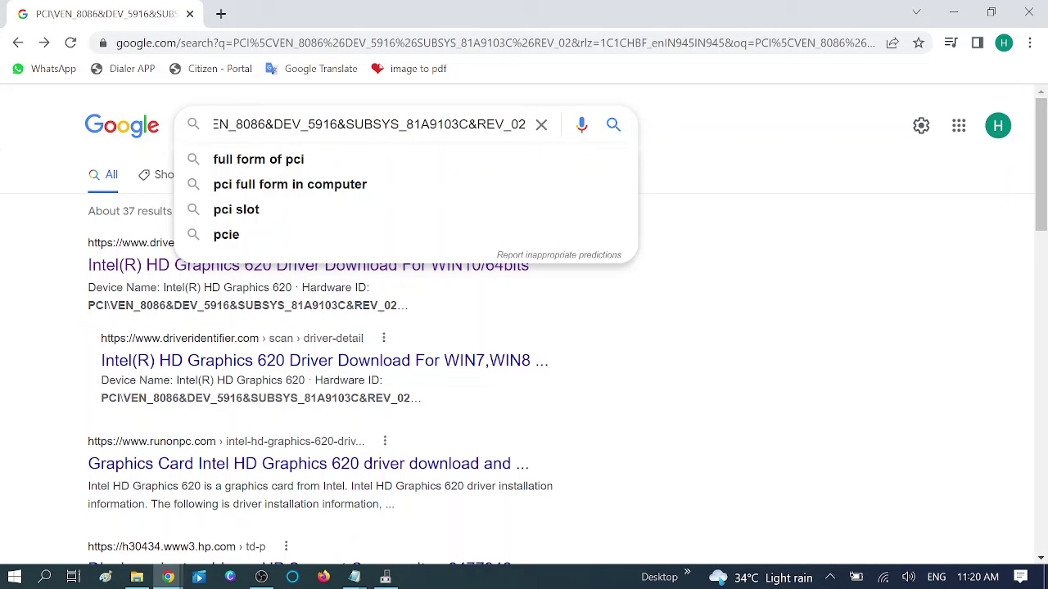
scroll(106, 376, down, 1)
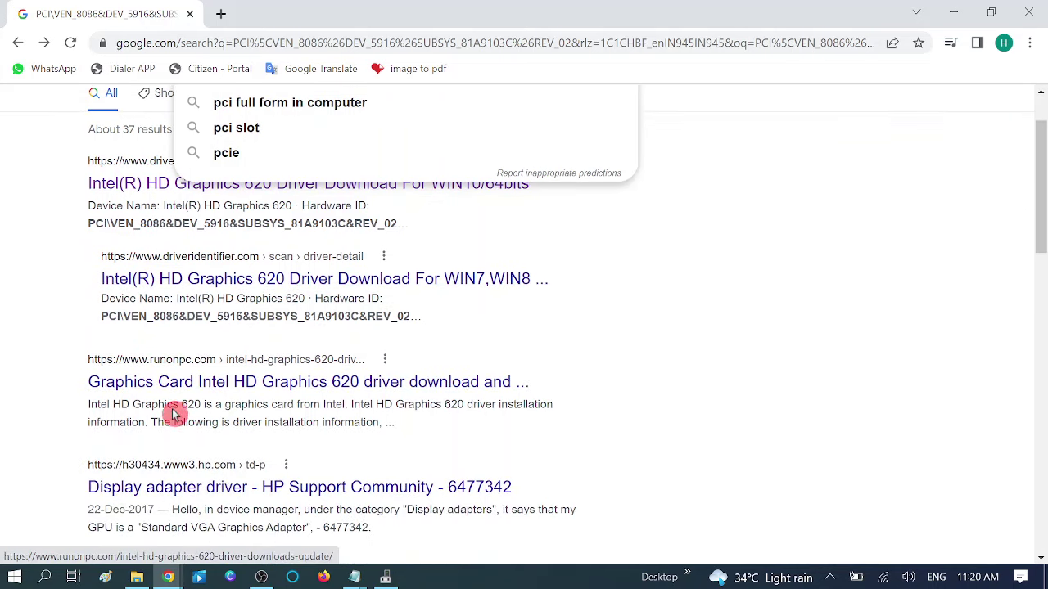
scroll(175, 410, down, 2)
text(hp)
key(Return)
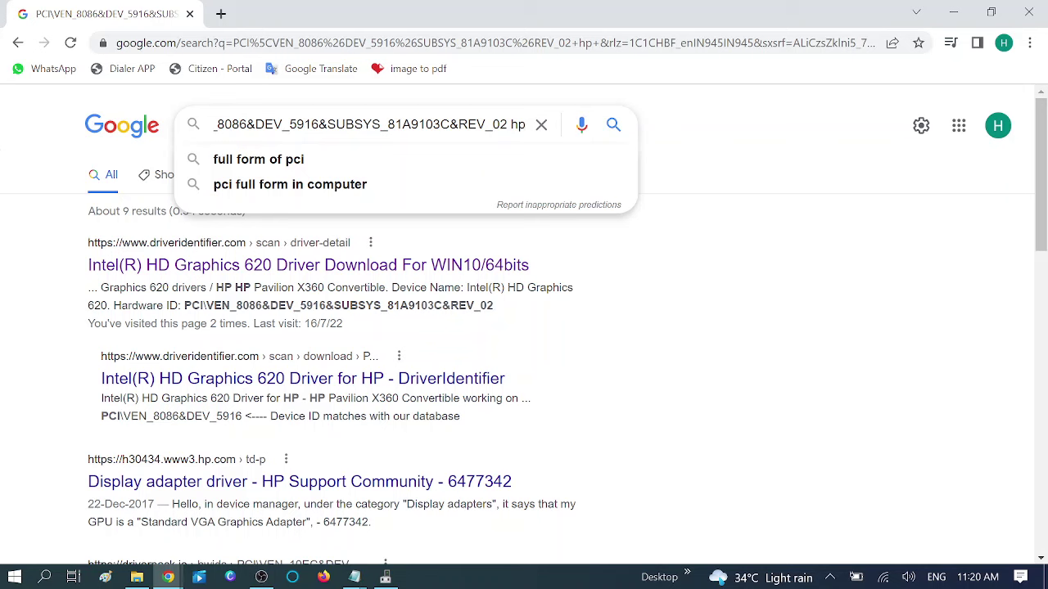
Replace the search text with "hp pavilion x360 convertible".
key(ctrl+a)
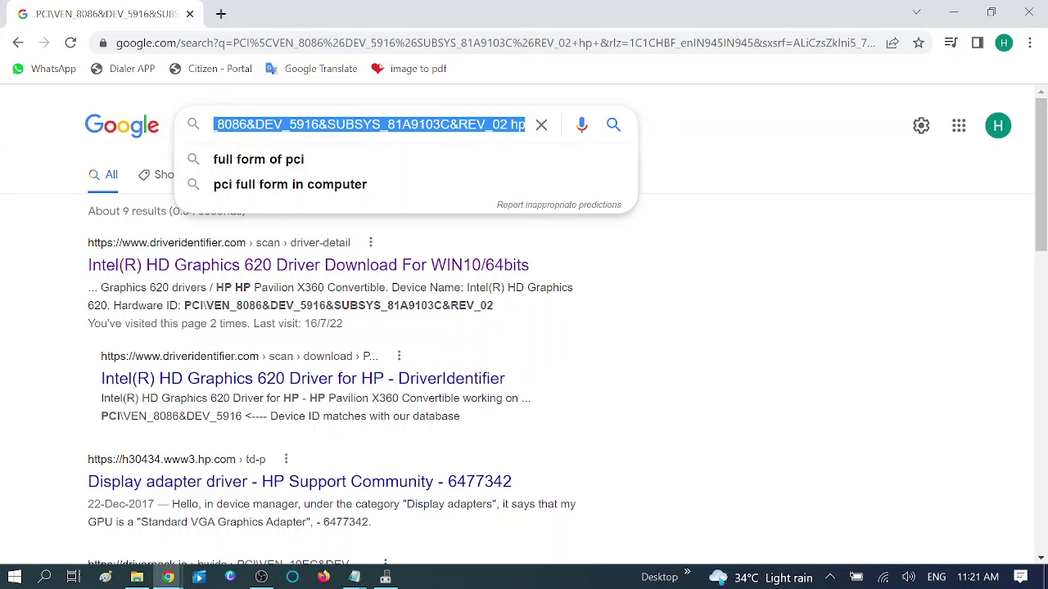
text(hp)
key(Down)
key(BackSpace)
key(BackSpace)
key(BackSpace)
key(BackSpace)
key(BackSpace)
key(BackSpace)
key(BackSpace)
key(BackSpace)
key(BackSpace)
key(BackSpace)
key(BackSpace)
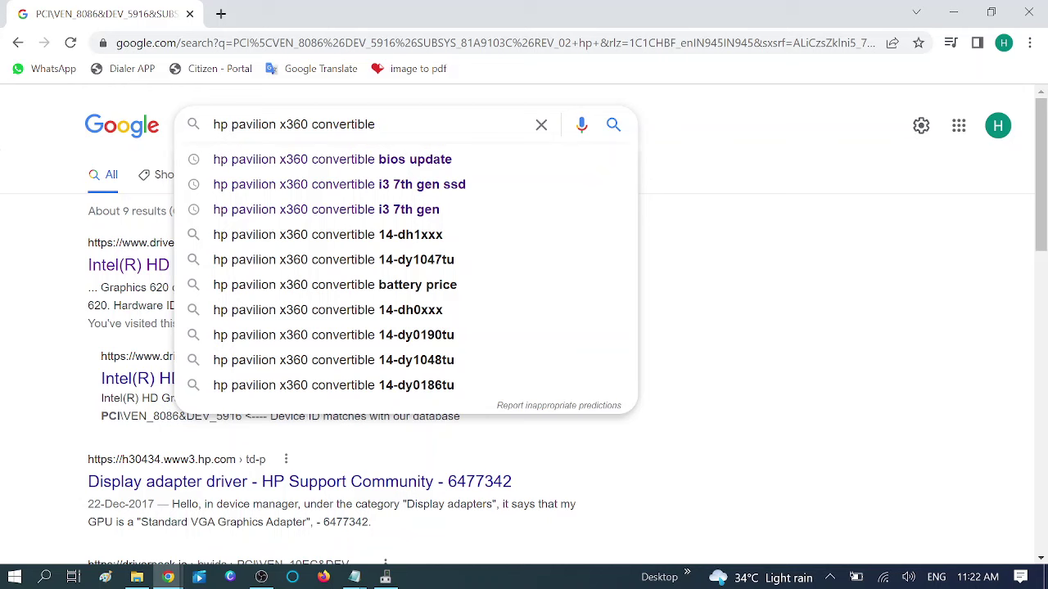
key(BackSpace)
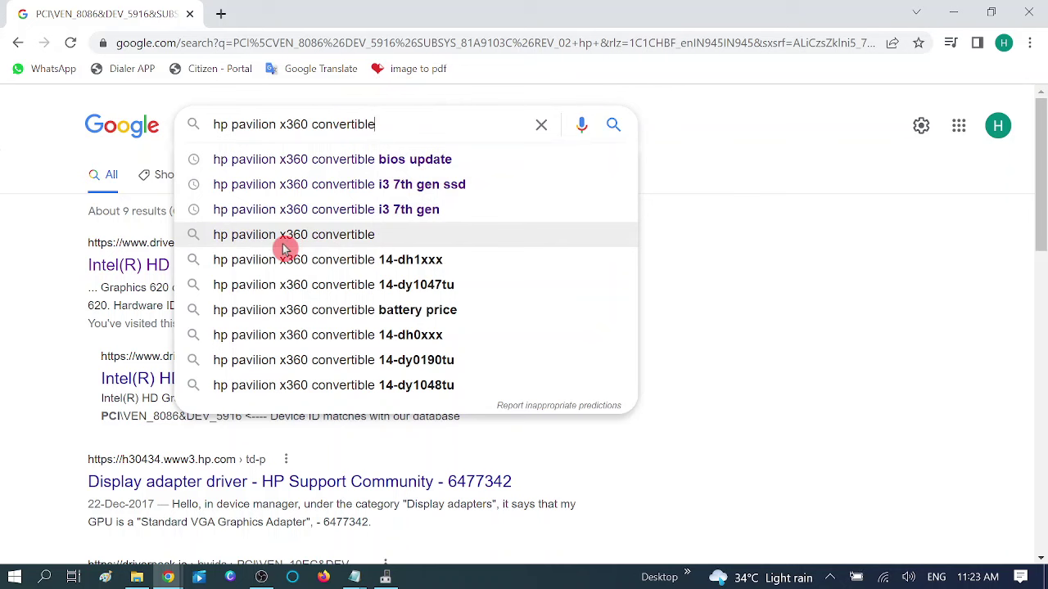
Run msinfo32 to open System Information, check the System Model entry, then minimize the window.
key(super+r)
drag(156, 383, 278, 335)
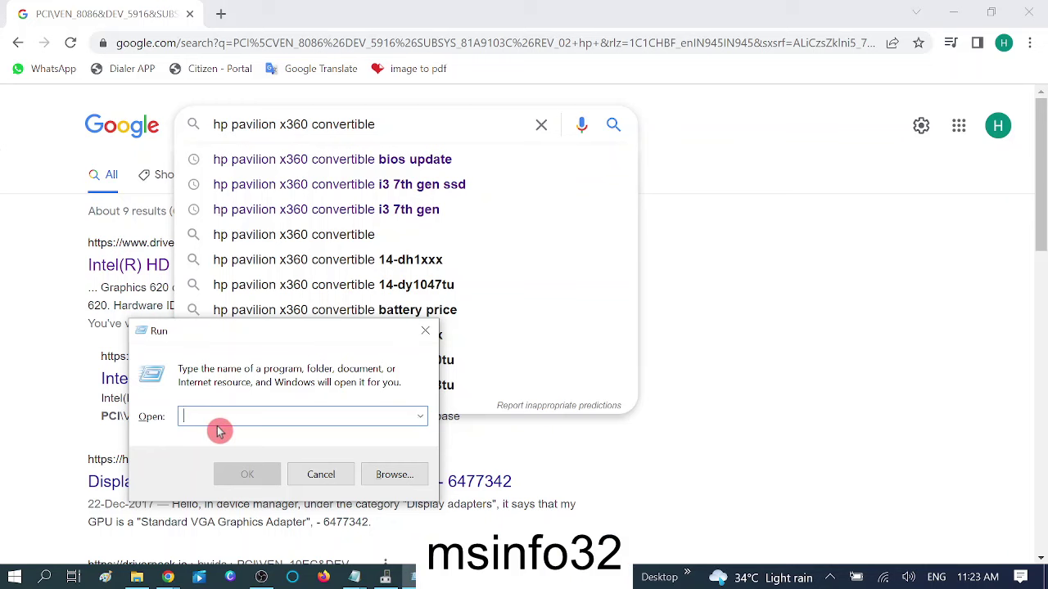
text(msinfo32)
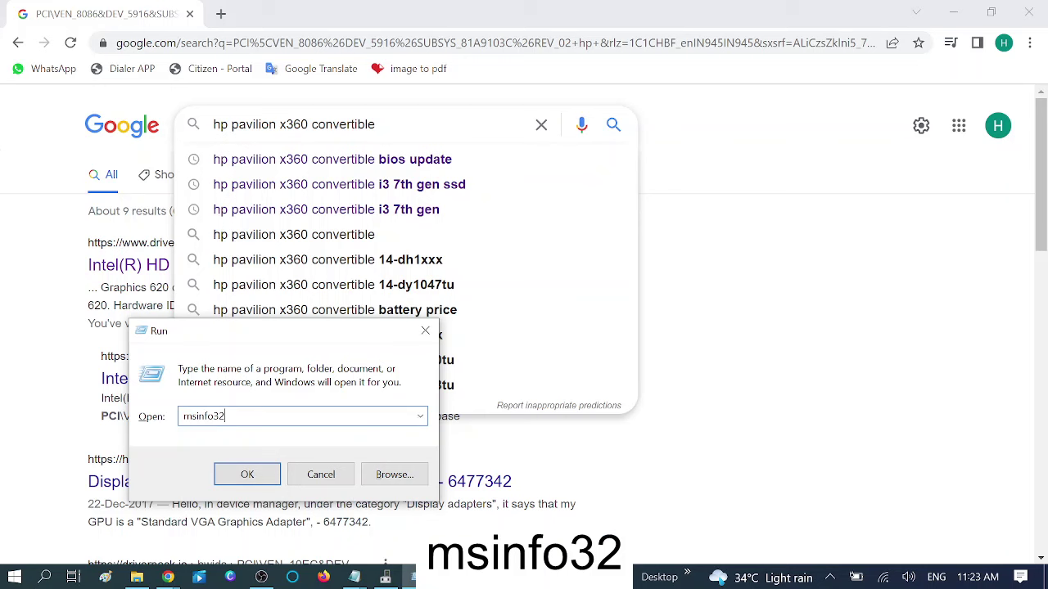
click(248, 478)
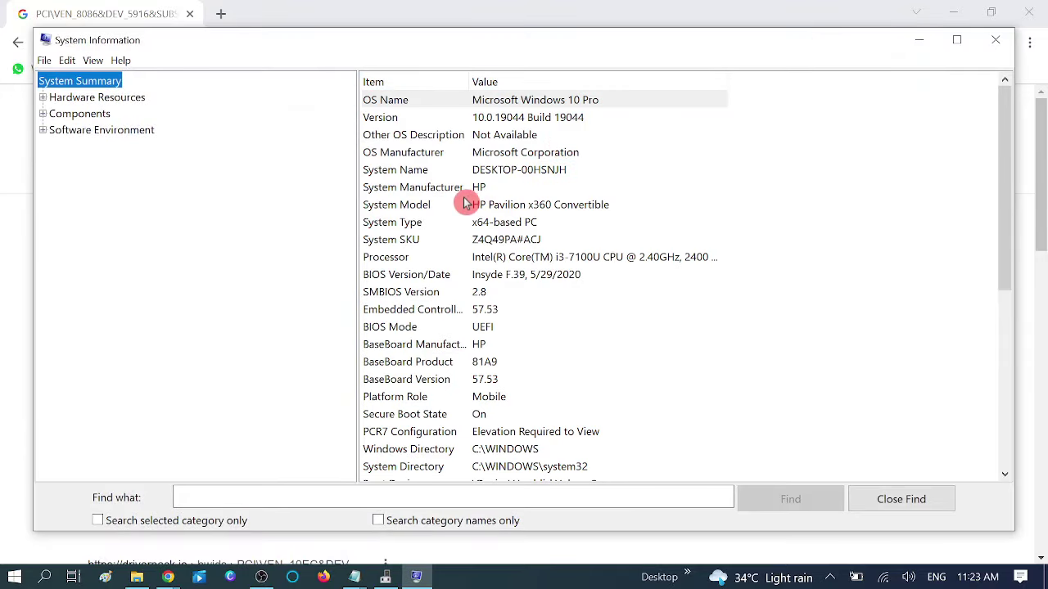
click(394, 208)
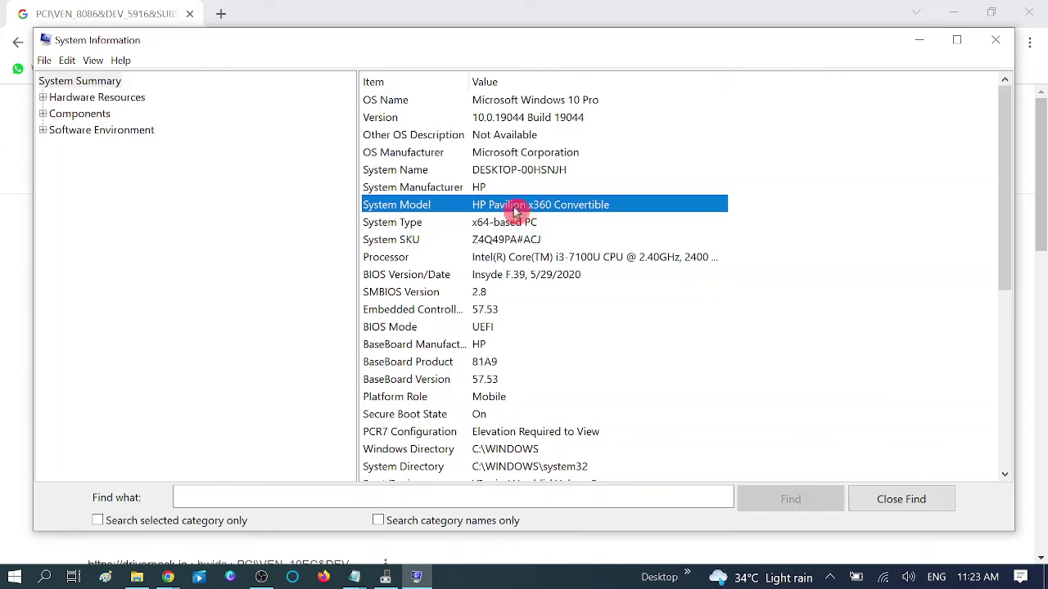
click(920, 39)
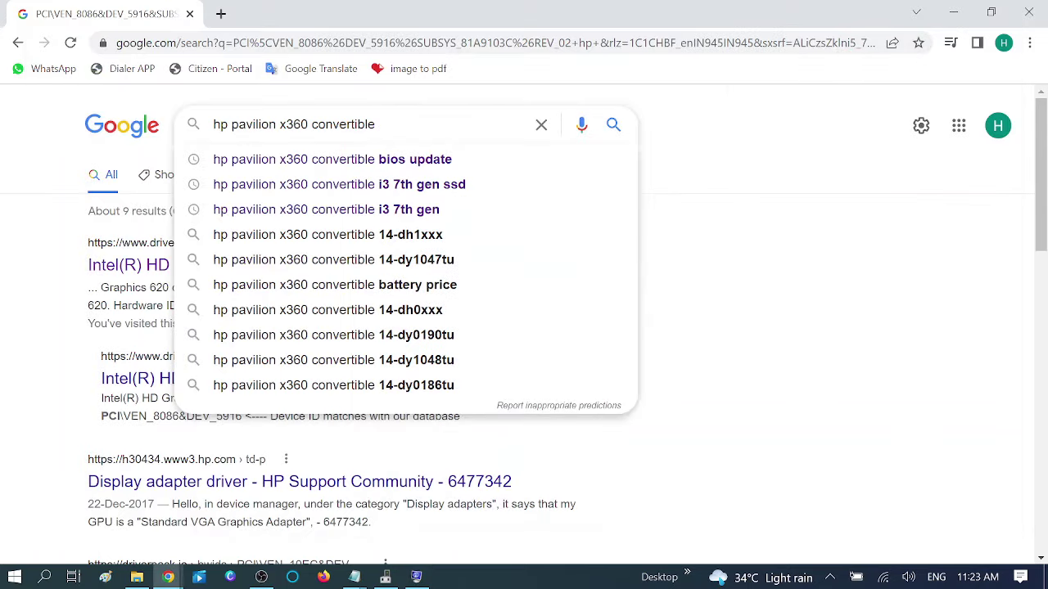
Add "display driver" to the laptop model query, search, and open the HP Support page for the HP Pavilion 13-a010dx x360 Convertible PC.
text(display driver)
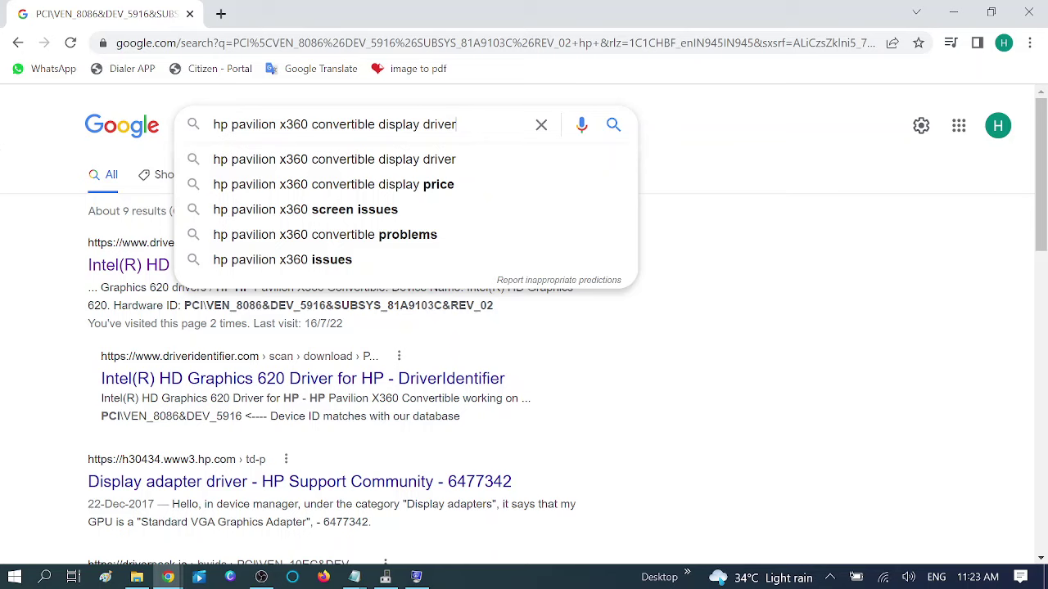
key(Return)
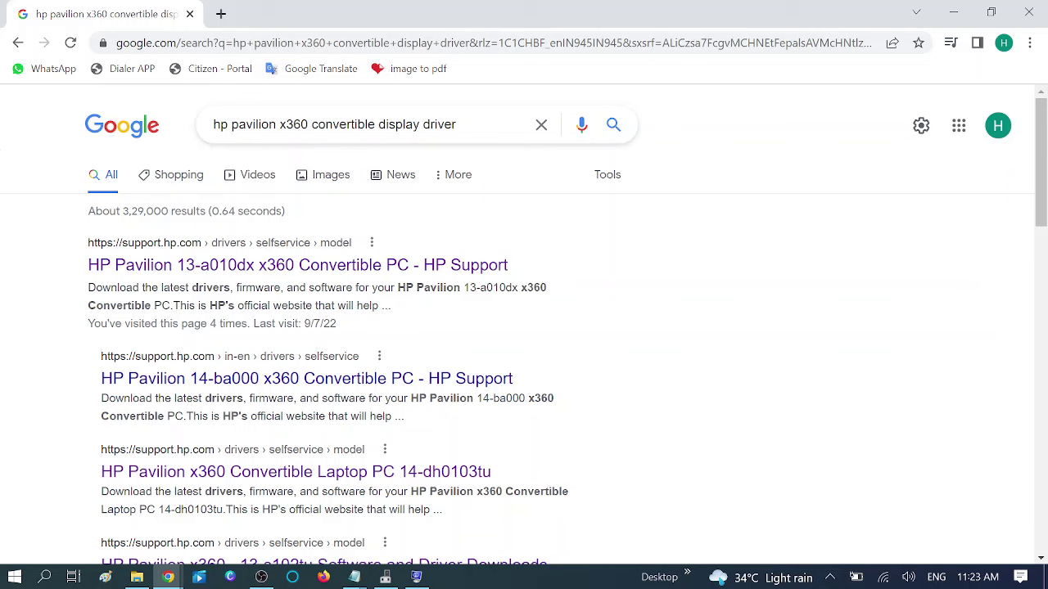
click(166, 266)
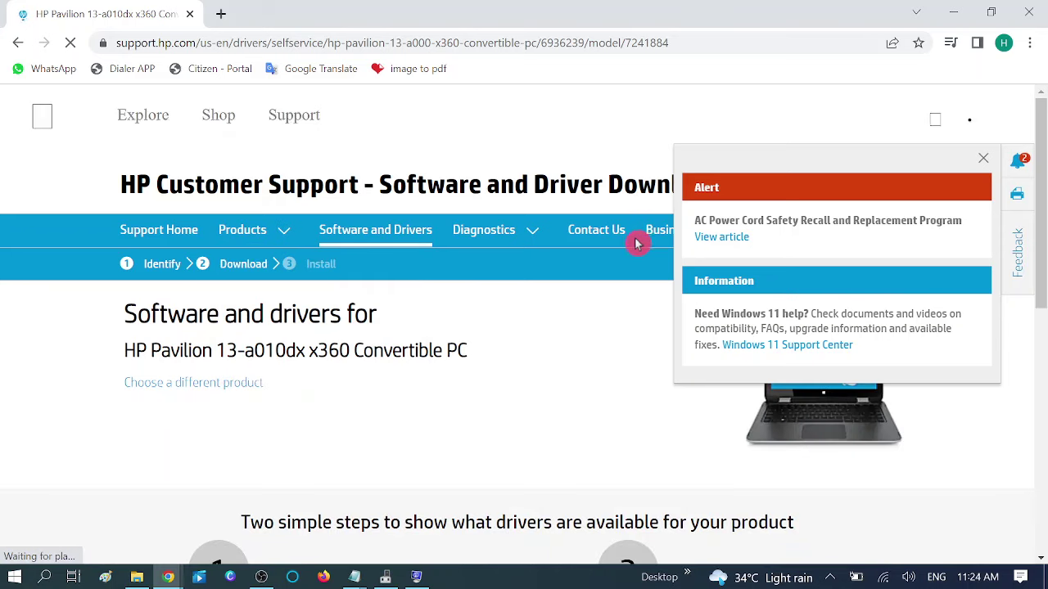
Choose Windows 10 as the operating system and Windows 10 (64-bit) as its version, dismissing the alert popup, and submit the selection.
scroll(474, 341, down, 1)
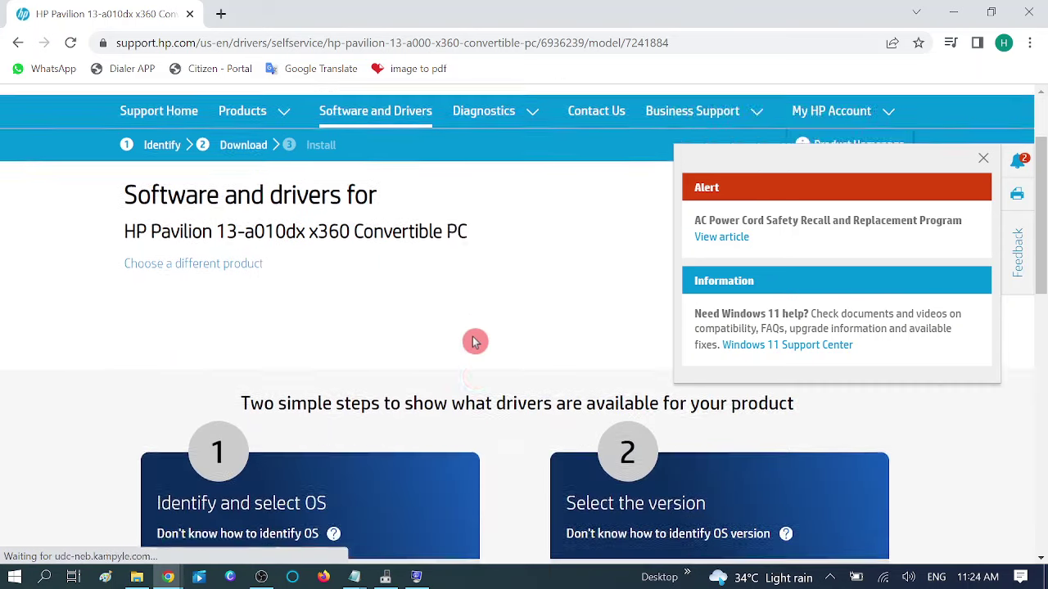
scroll(474, 341, down, 3)
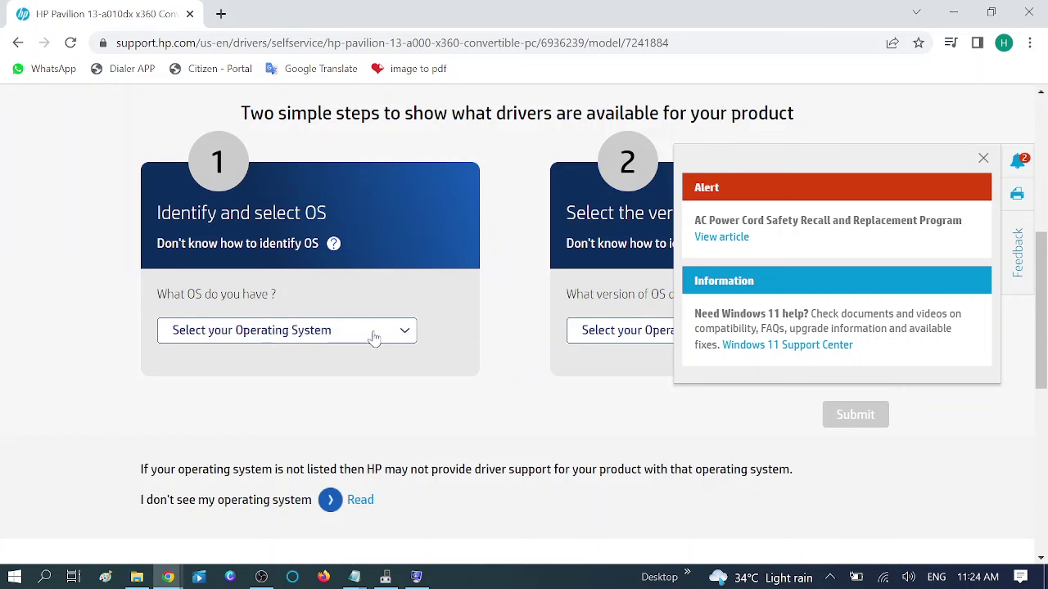
click(397, 332)
click(229, 399)
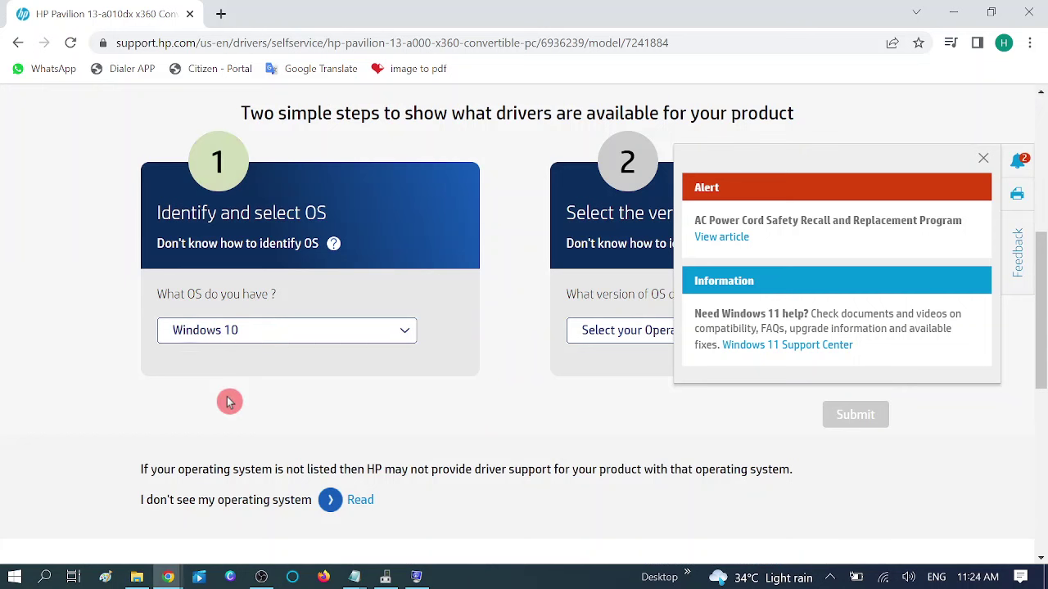
click(983, 158)
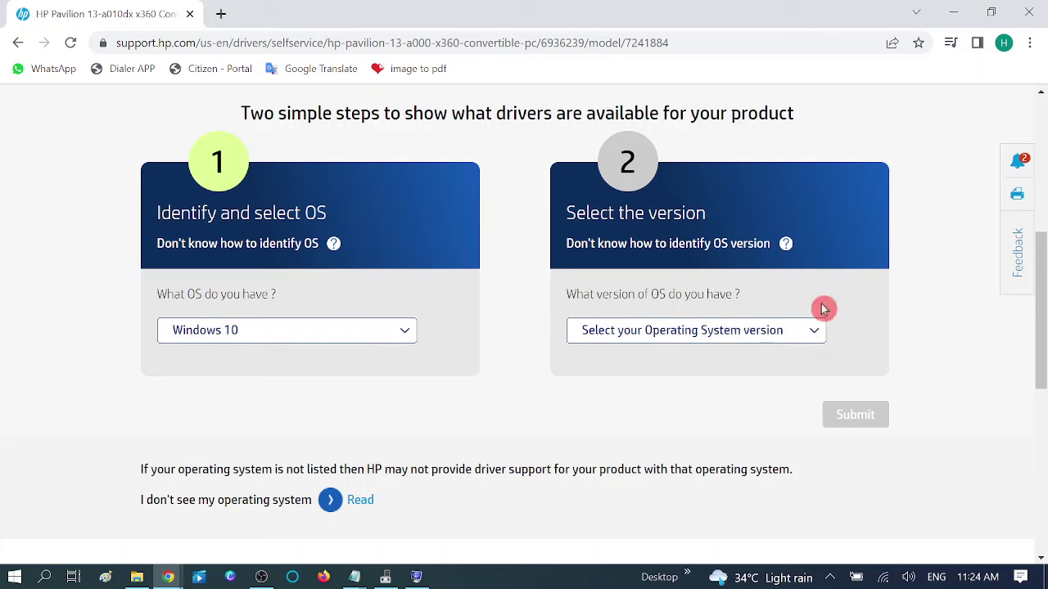
click(755, 339)
click(610, 366)
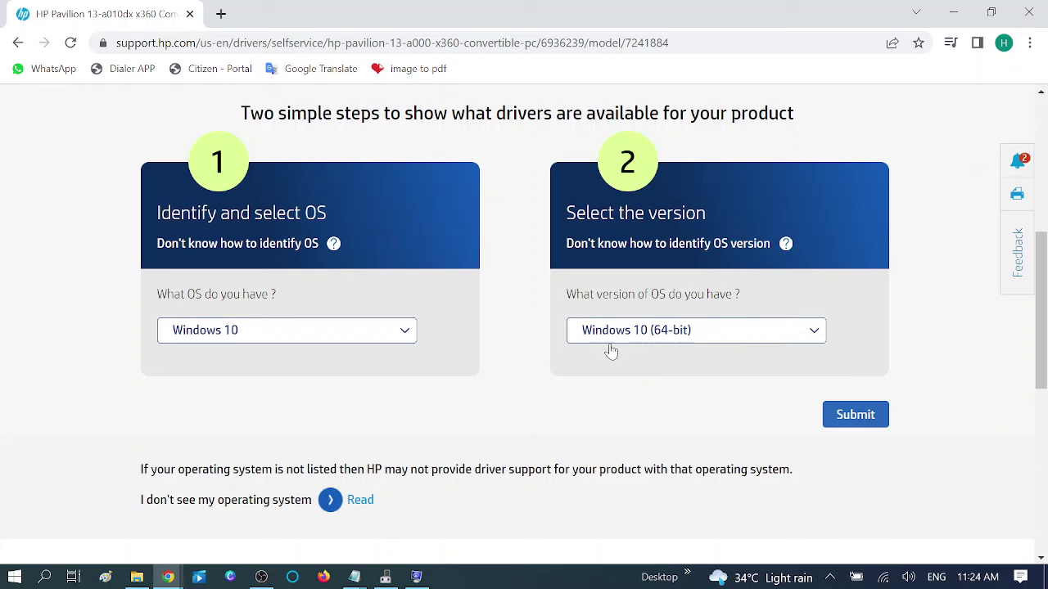
click(856, 416)
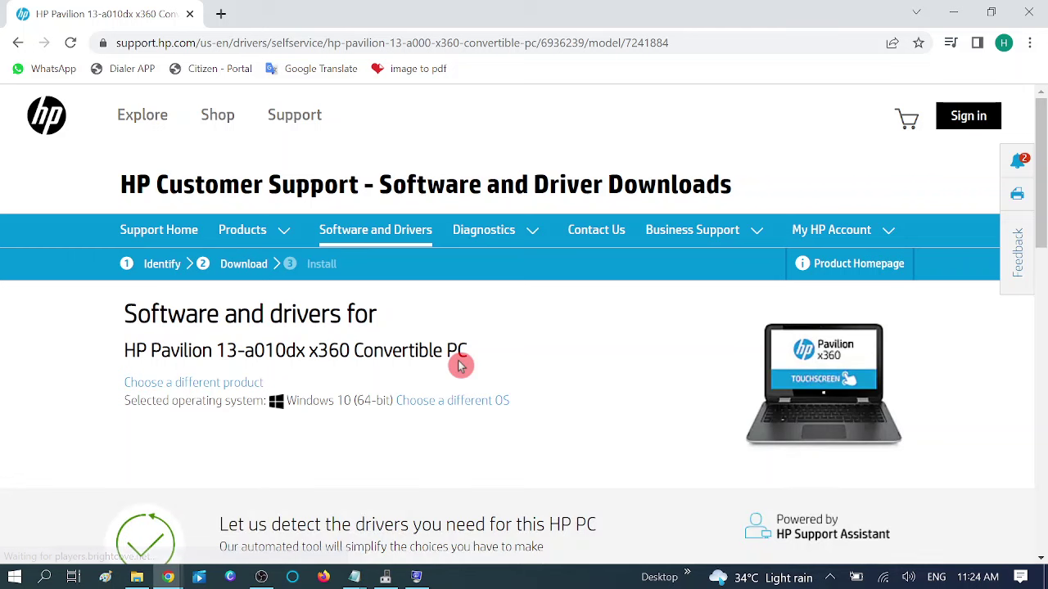
Expand the All drivers list and open its Driver-Graphics category.
scroll(457, 364, down, 1)
scroll(502, 447, down, 3)
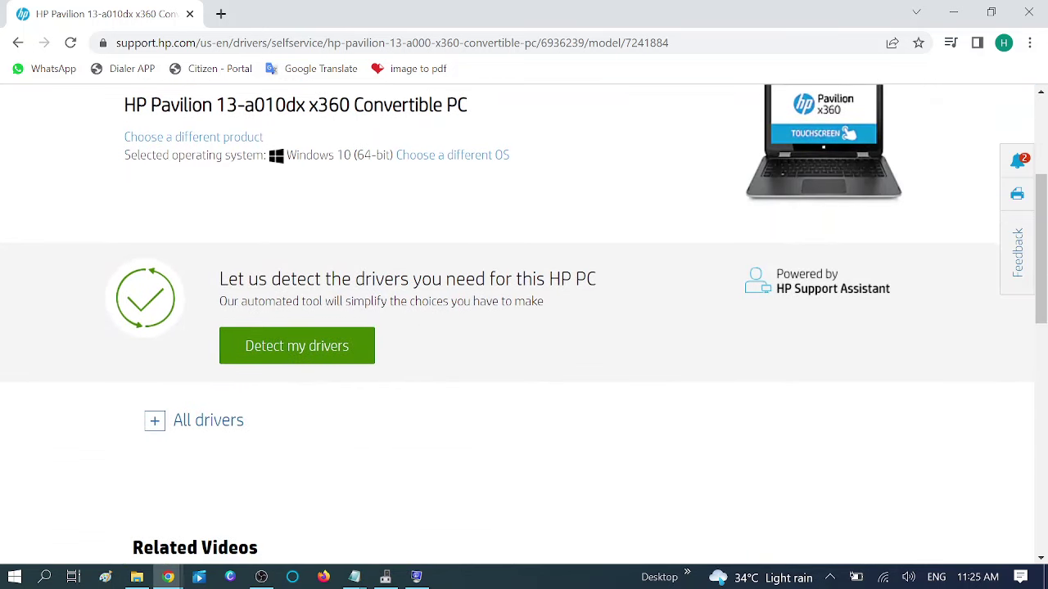
click(339, 332)
click(268, 67)
scroll(330, 349, down, 2)
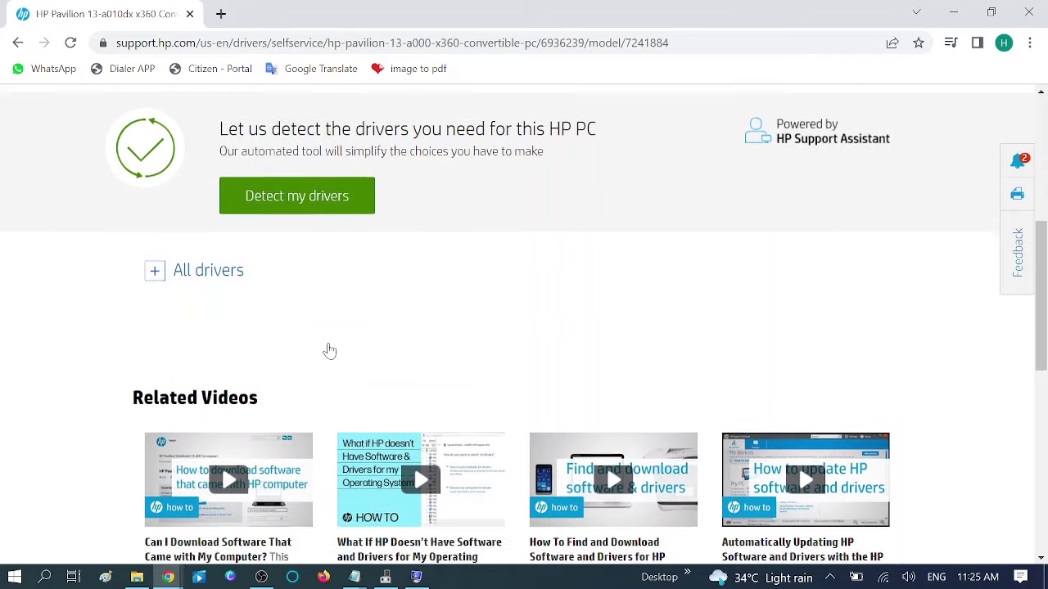
click(156, 260)
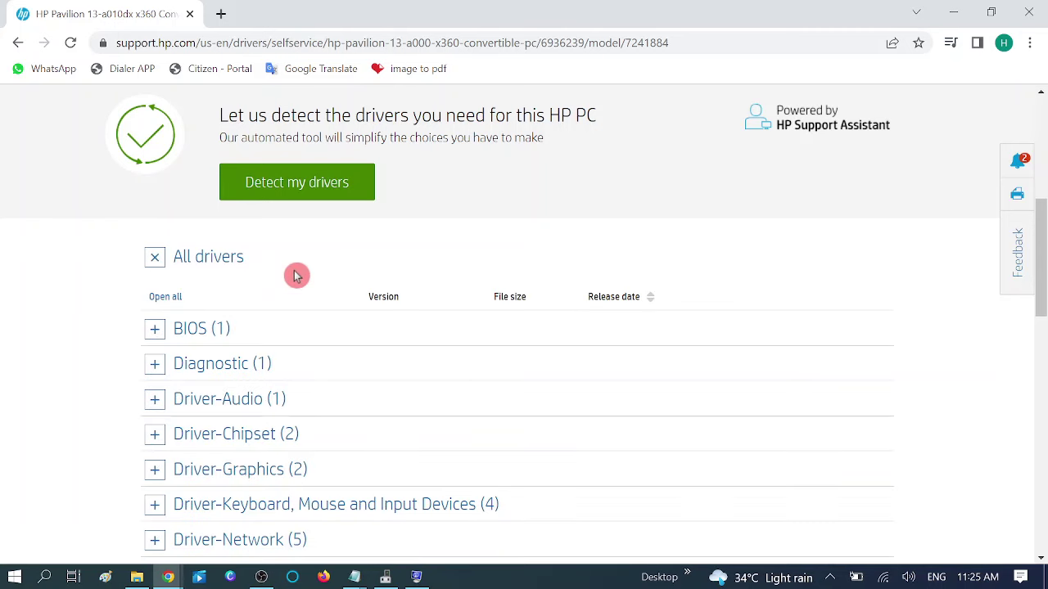
scroll(296, 275, down, 2)
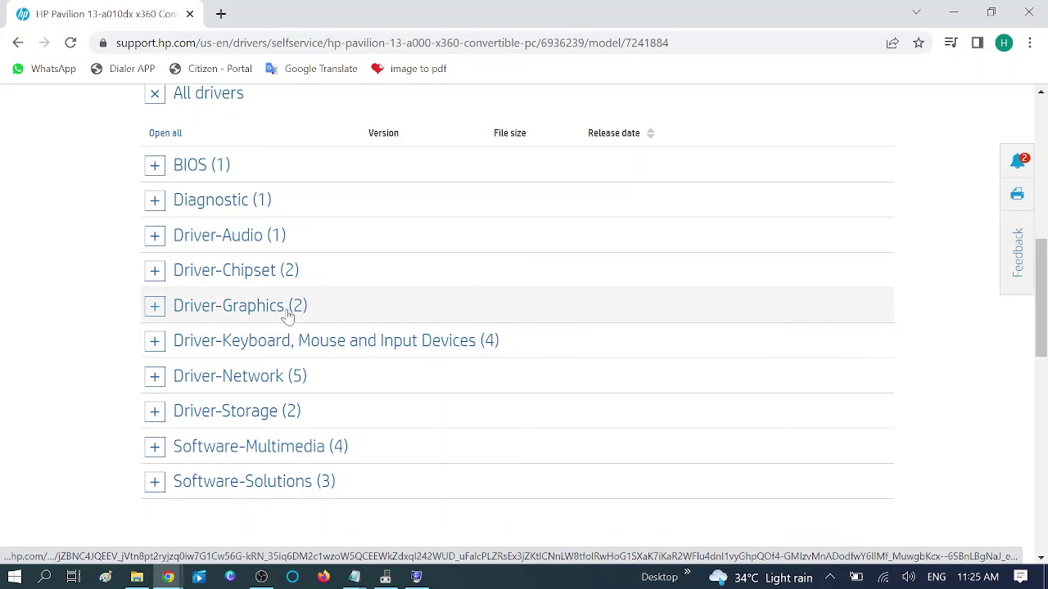
click(133, 303)
click(156, 309)
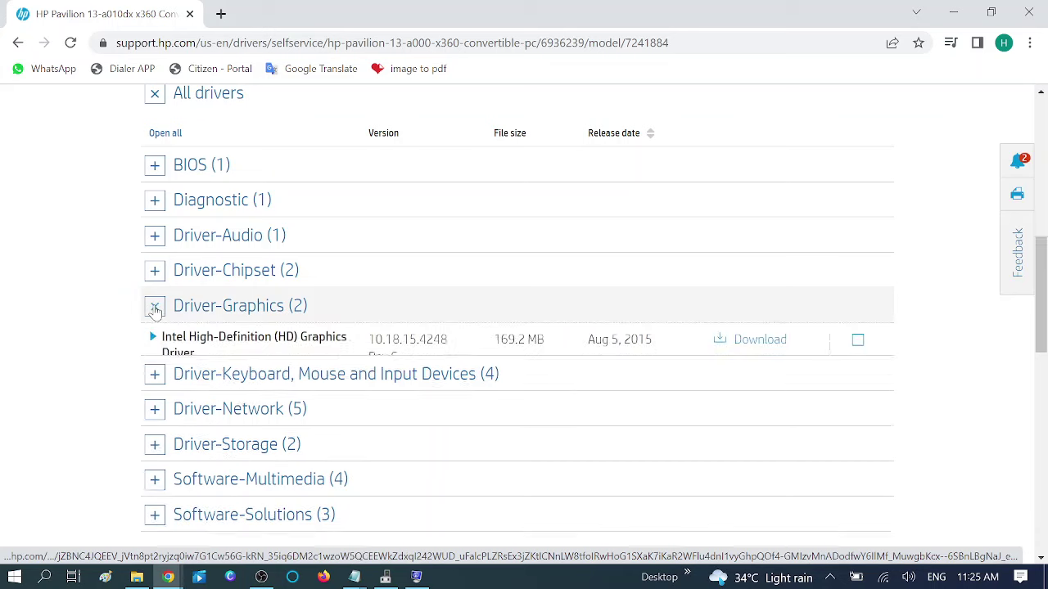
Review the details and description of the Aug 5, 2015 Intel High-Definition (HD) Graphics Driver, and collapse its entry.
click(168, 339)
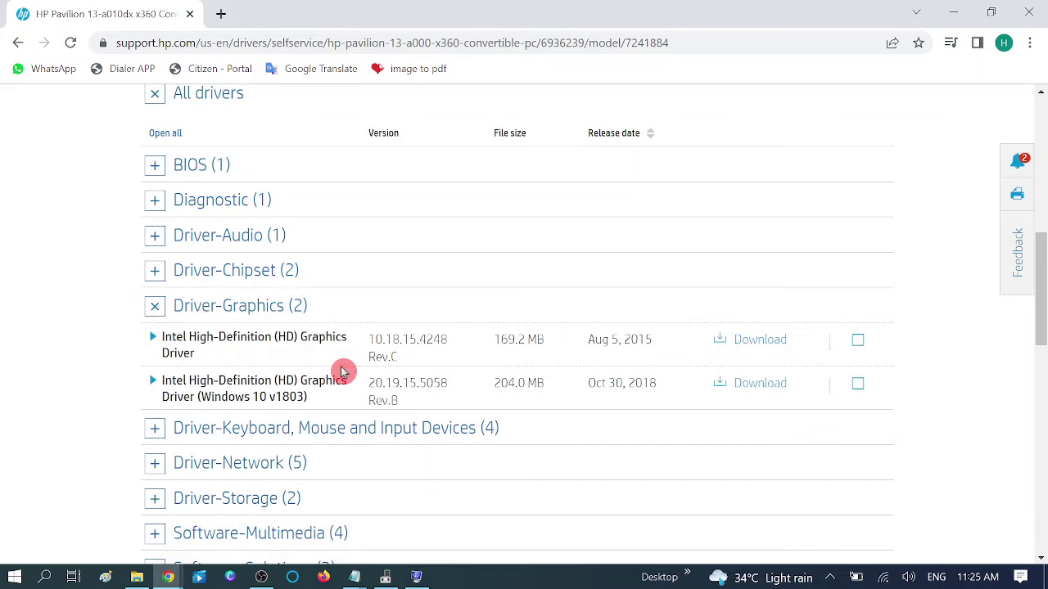
scroll(343, 369, down, 1)
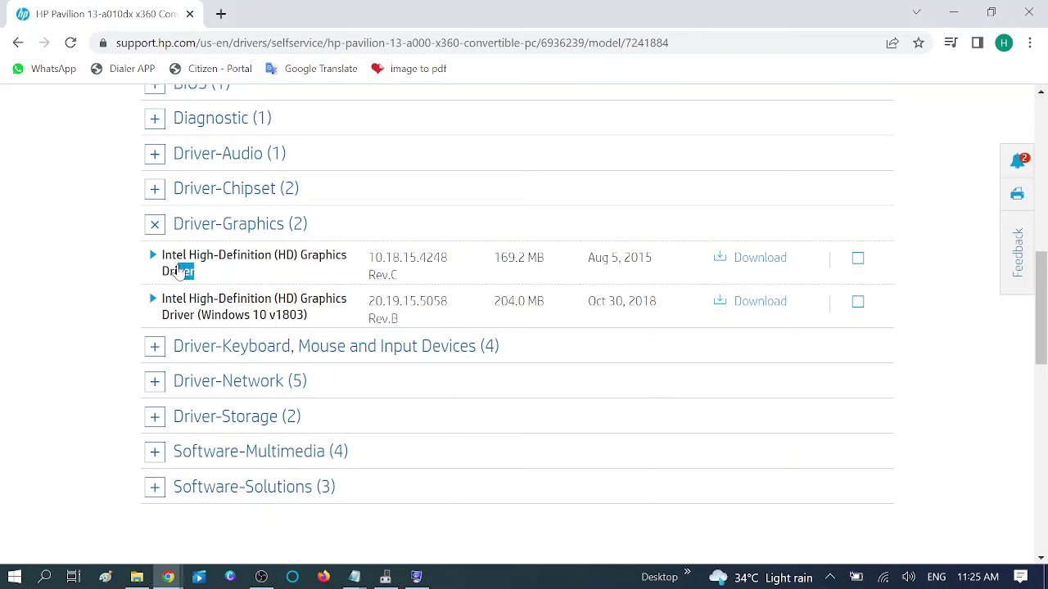
drag(192, 274, 167, 257)
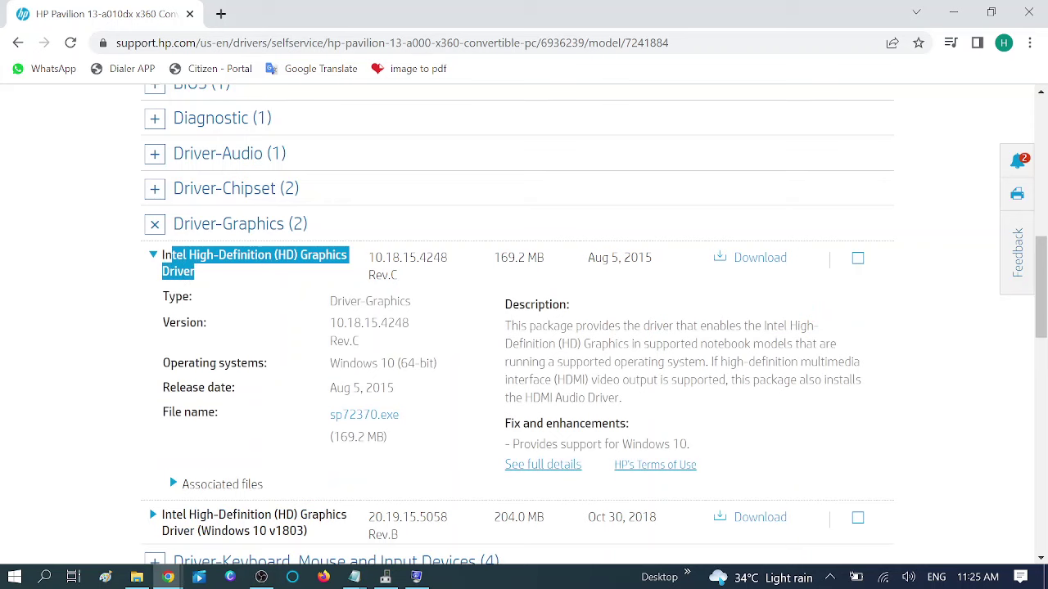
drag(505, 325, 707, 362)
click(731, 394)
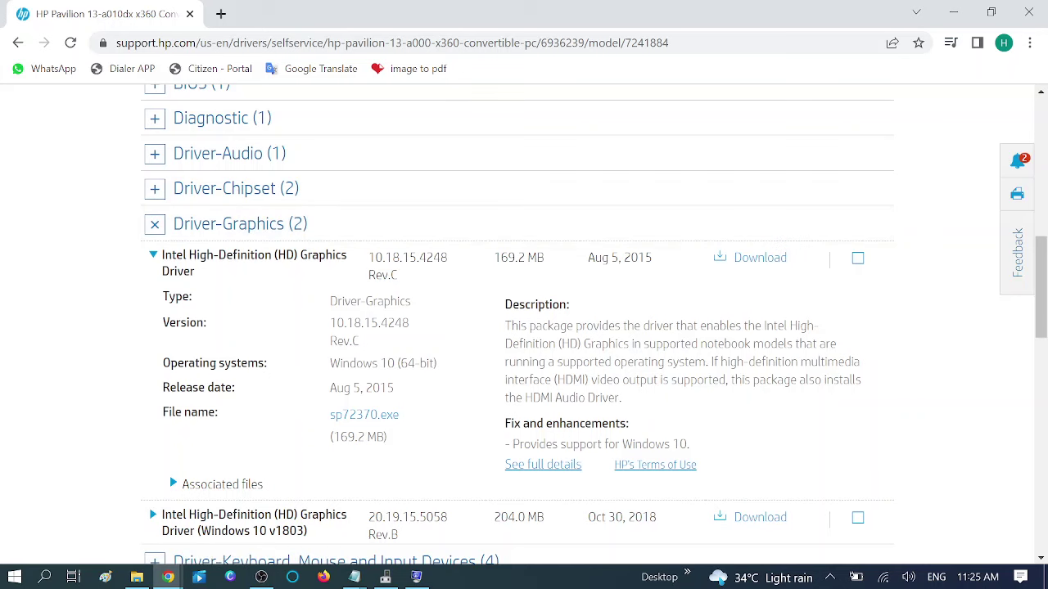
click(153, 254)
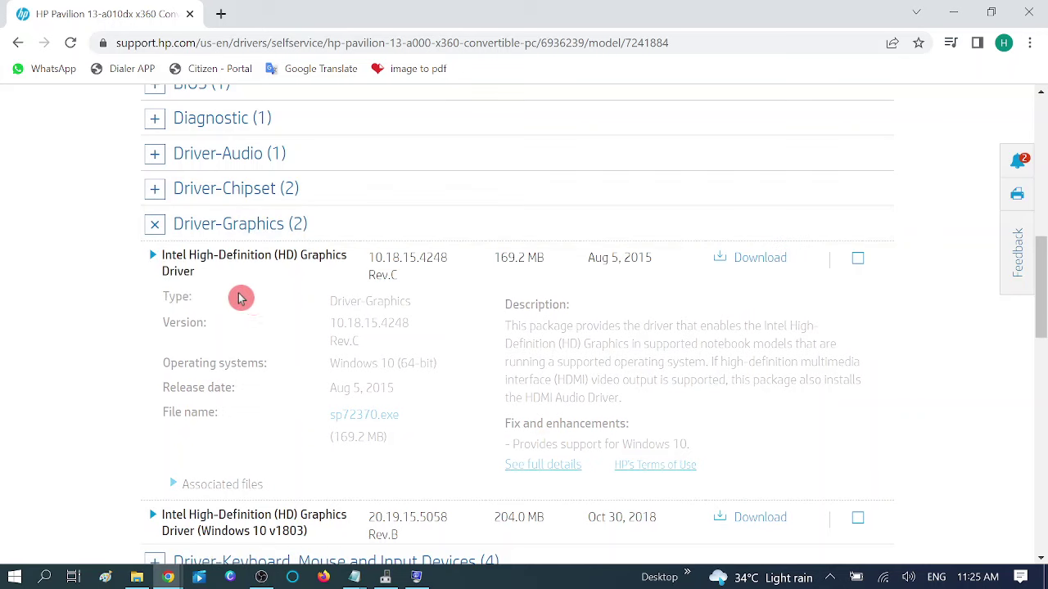
Start a manual download of the Intel HD Graphics Driver (Windows 10 v1803), declining the install assistant, and cancel the download of sp92322.exe.
scroll(444, 335, down, 1)
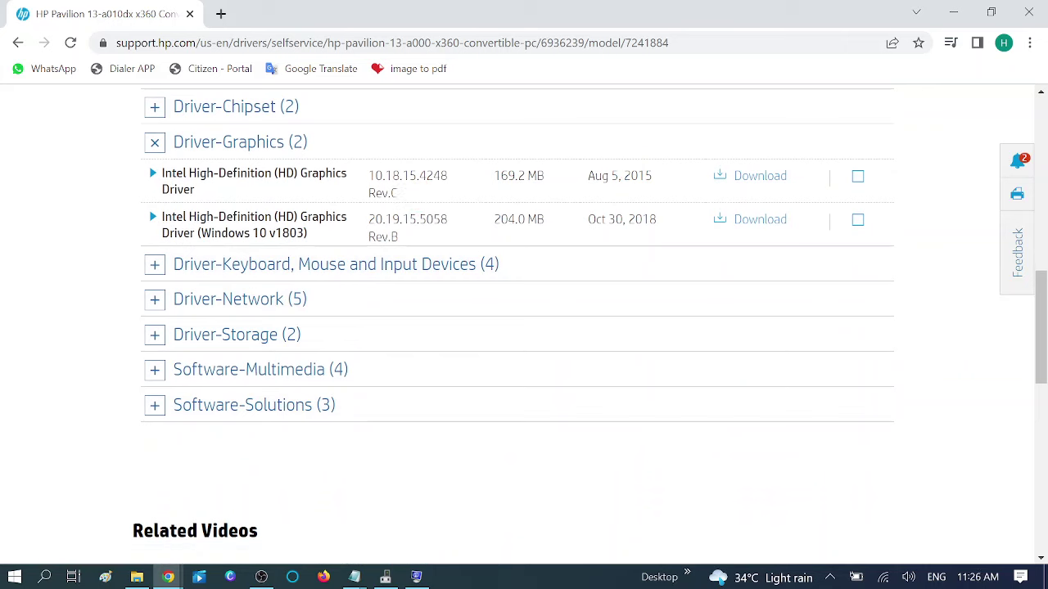
drag(588, 221, 662, 227)
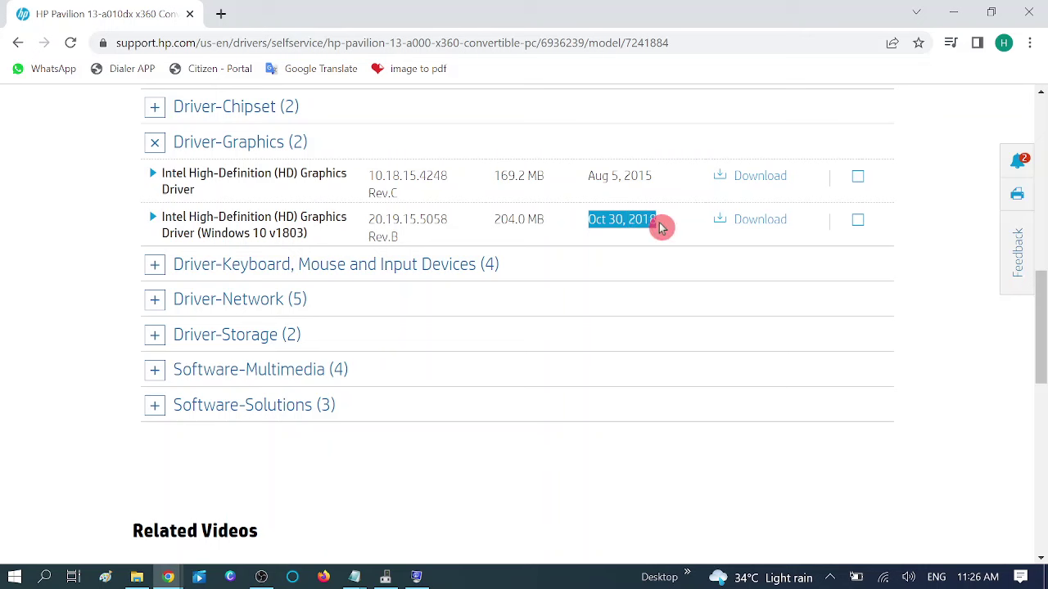
click(671, 228)
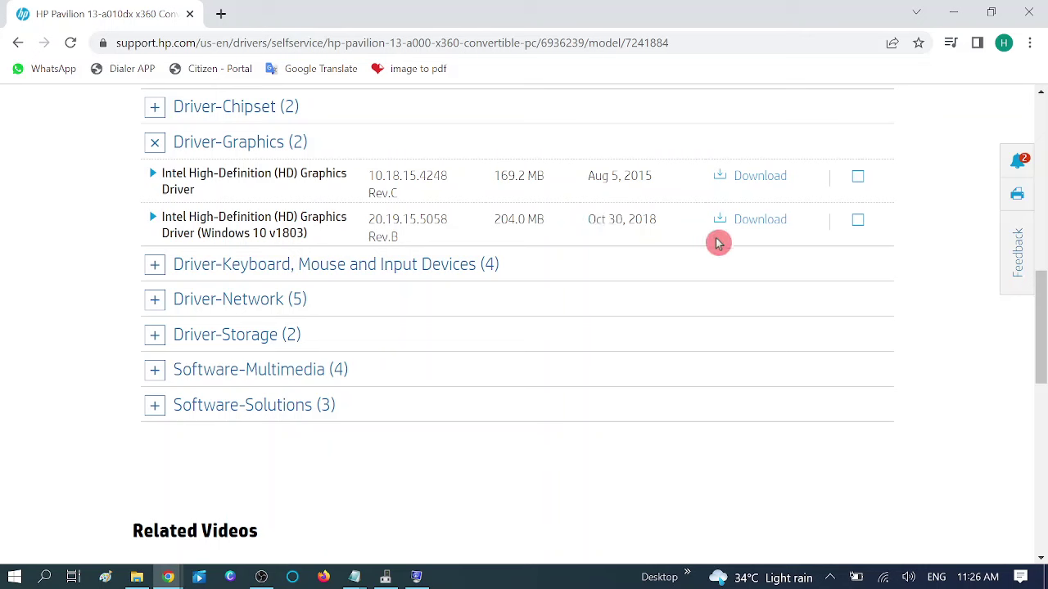
click(762, 221)
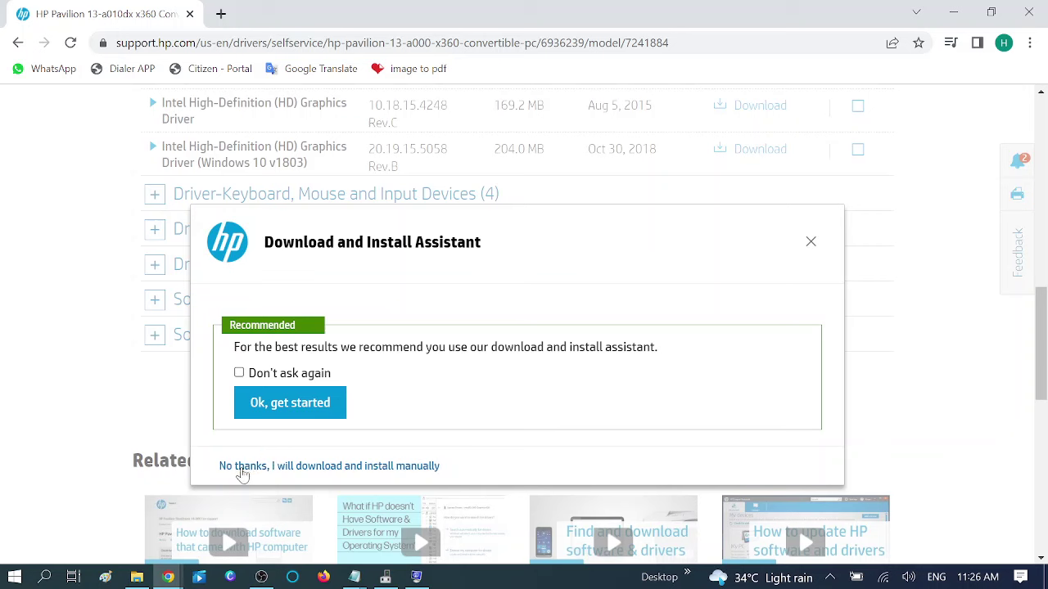
click(396, 466)
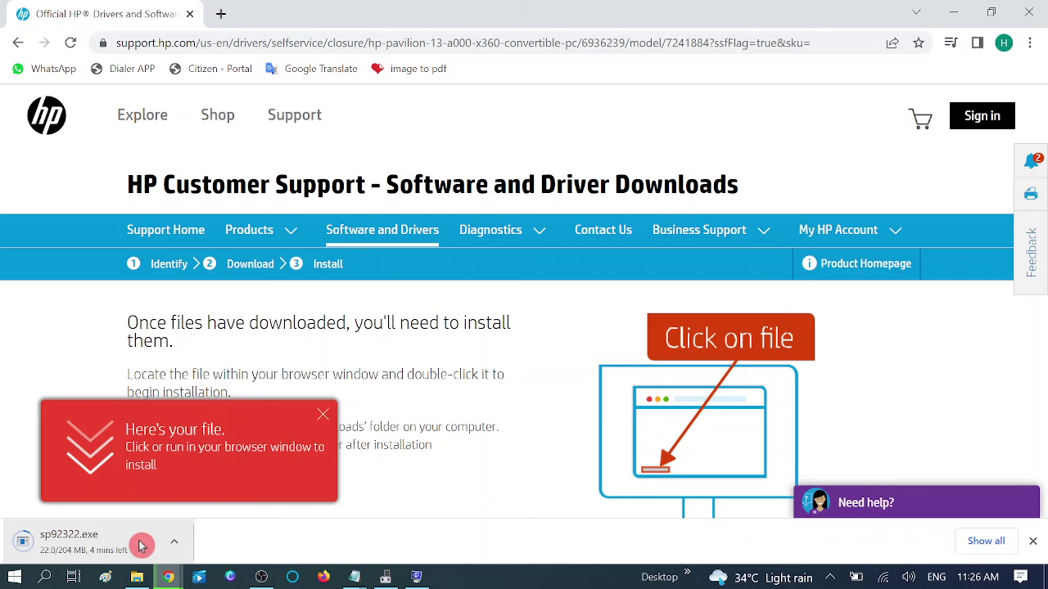
click(175, 542)
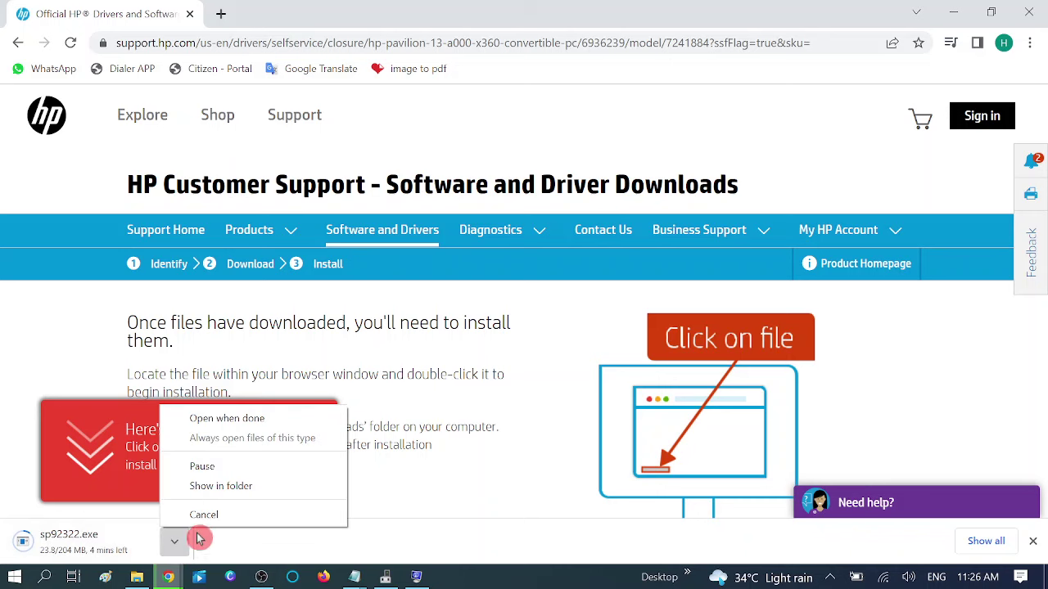
click(204, 515)
Minimize the browser and close both the Intel(R) HD Graphics 620 Properties dialog and Device Manager.
click(953, 12)
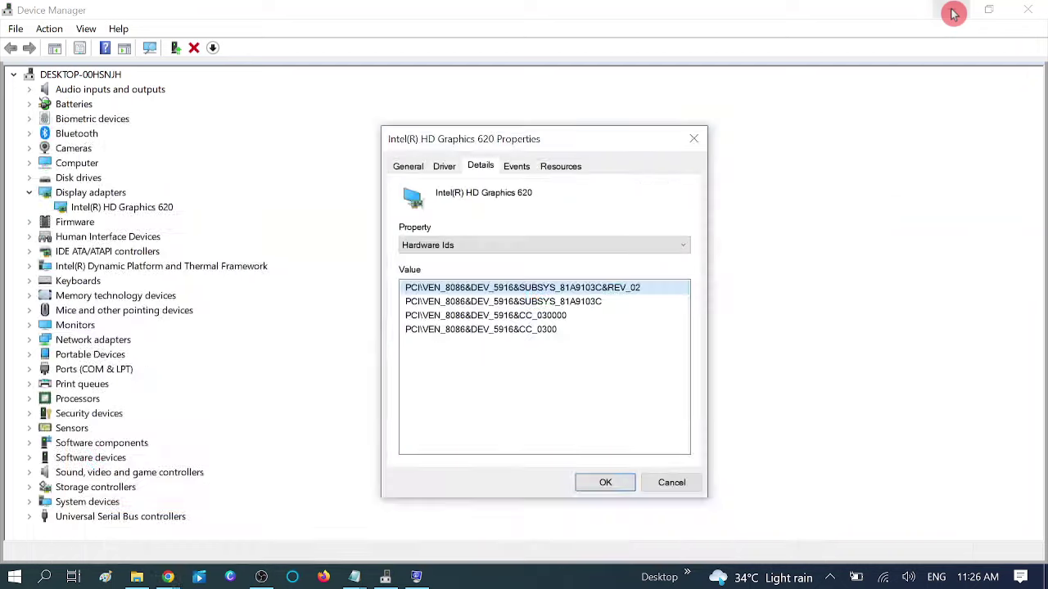
click(693, 138)
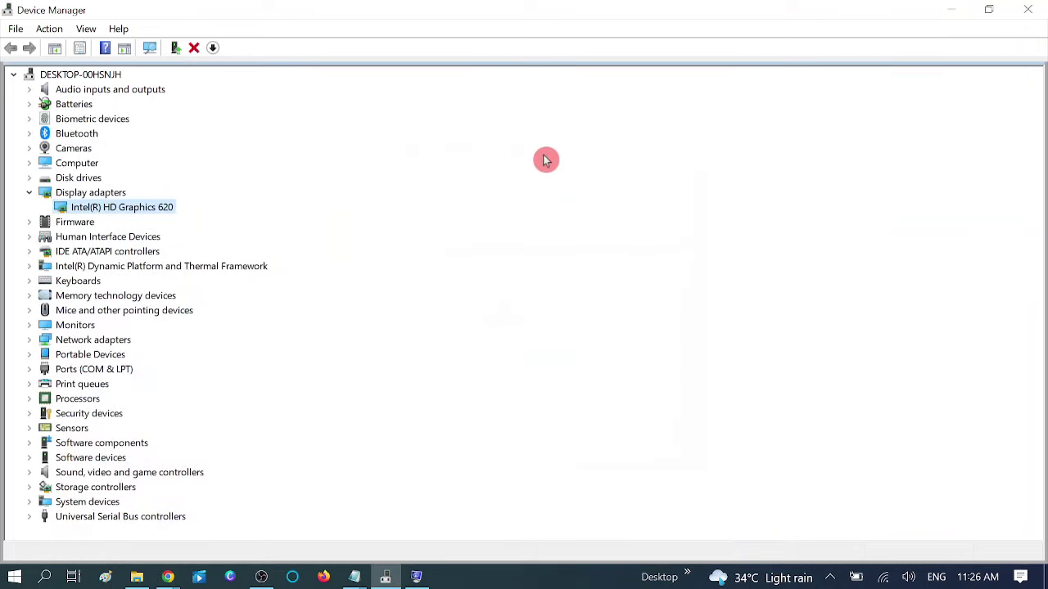
click(1027, 9)
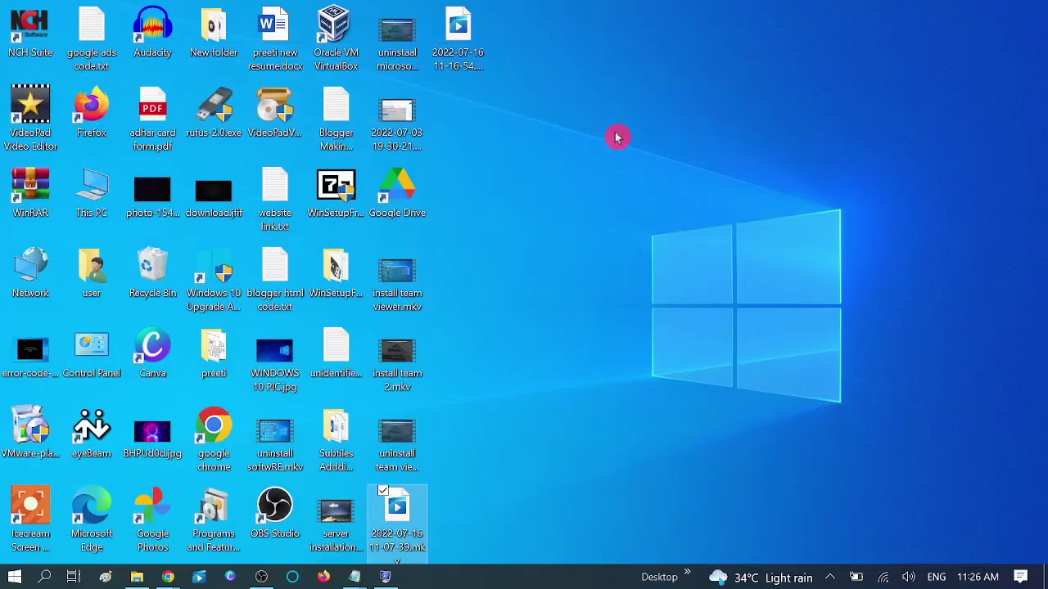